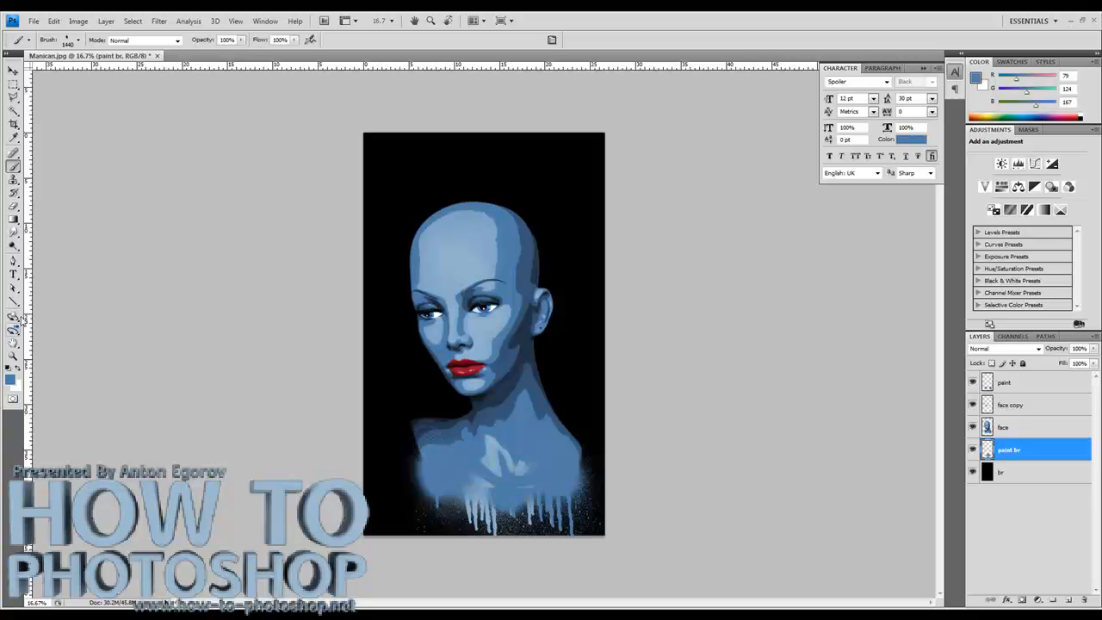
Step: Set the foreground colour to a saturated yellow, RGB 234, 231, 0
left_click(11, 381)
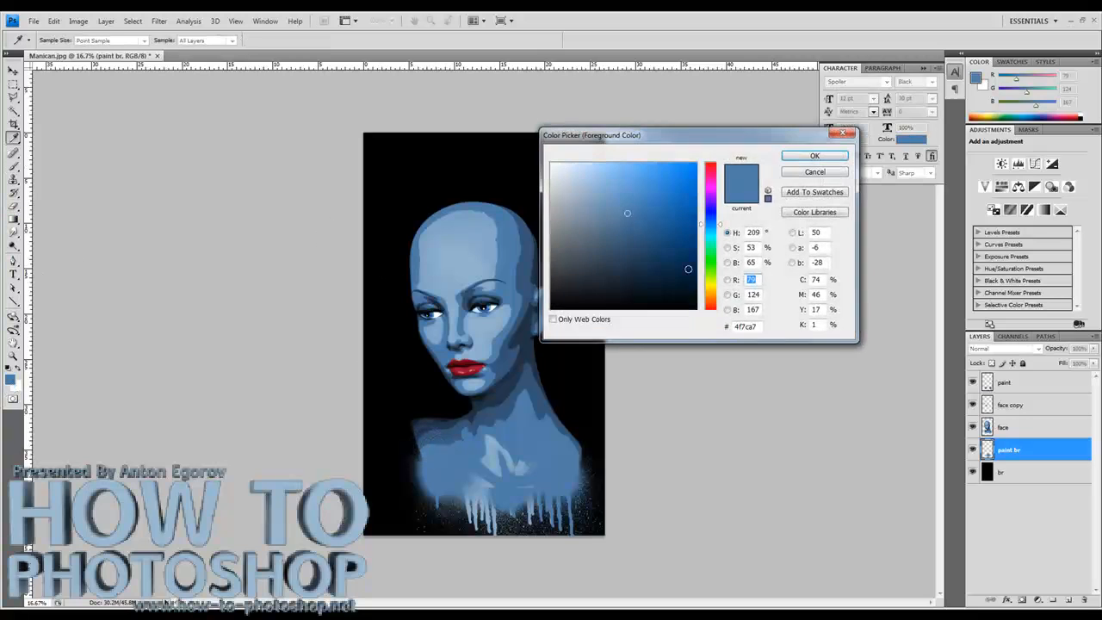
left_click_drag(713, 274, 713, 288)
left_click_drag(672, 255, 699, 171)
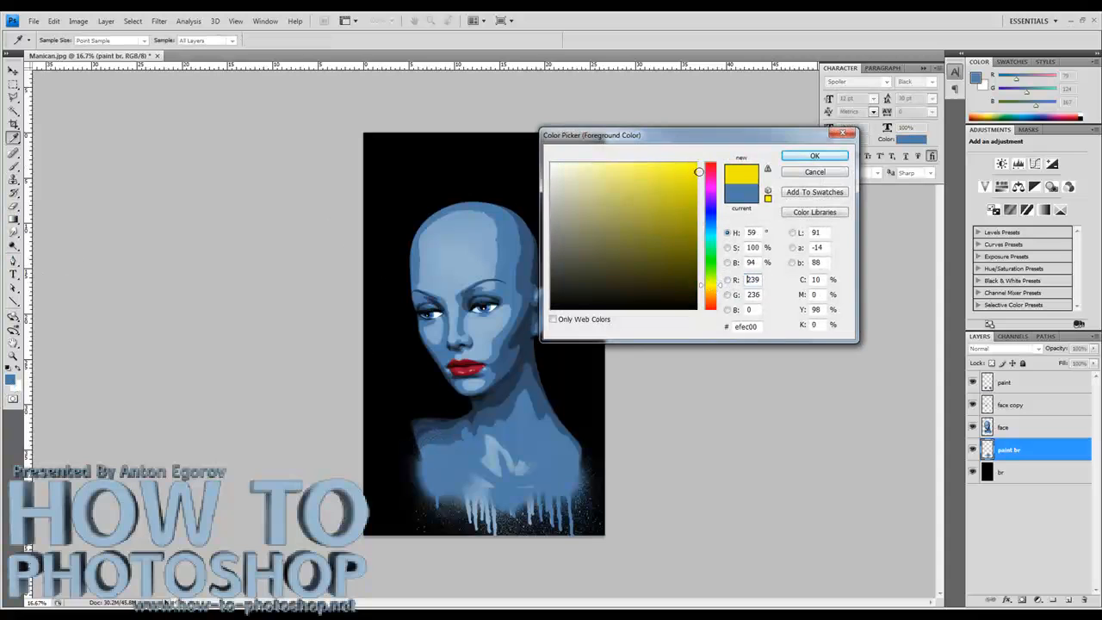
left_click(788, 159)
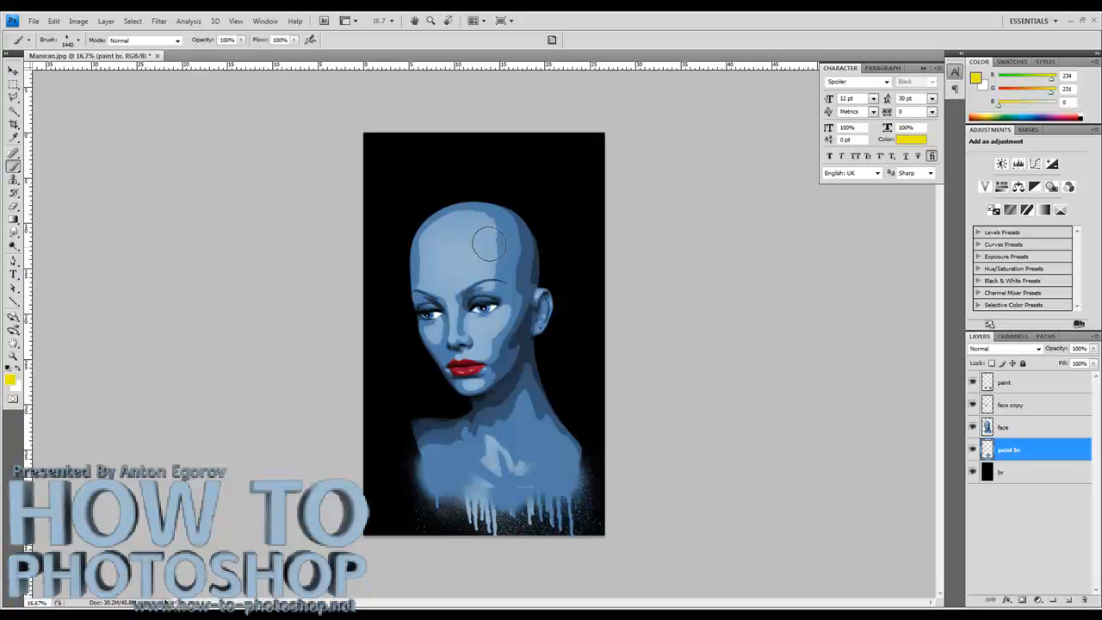
Step: Replace the current brushes with the Euphoria_Brushes_By_ShiftyJ set and choose the 712 px splatter brush
right_click(446, 221)
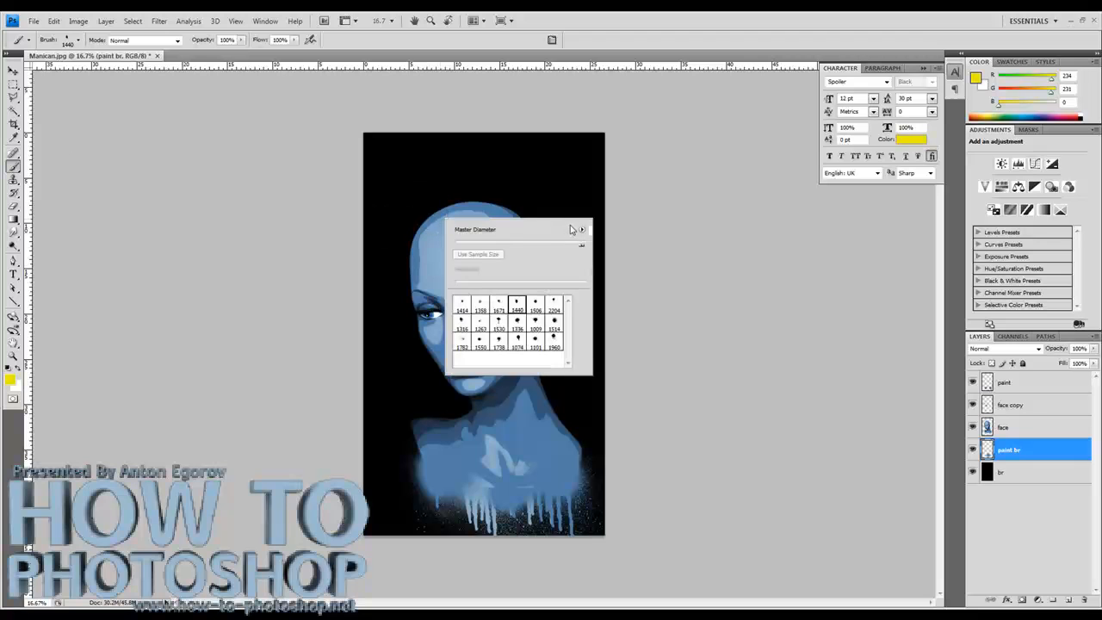
left_click(582, 233)
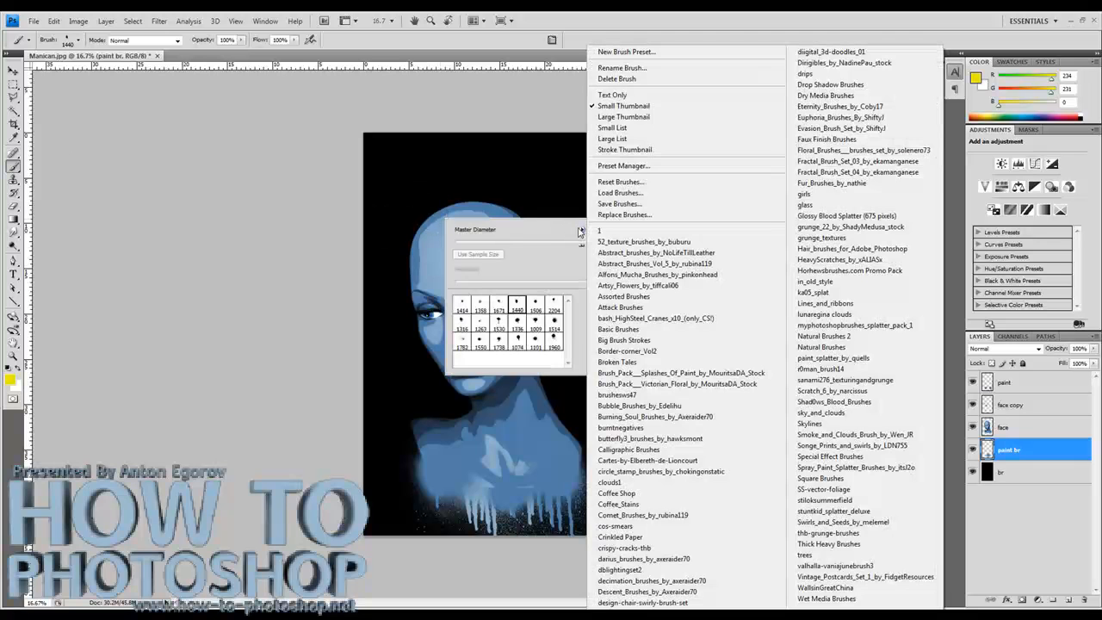
left_click(834, 118)
key("Return")
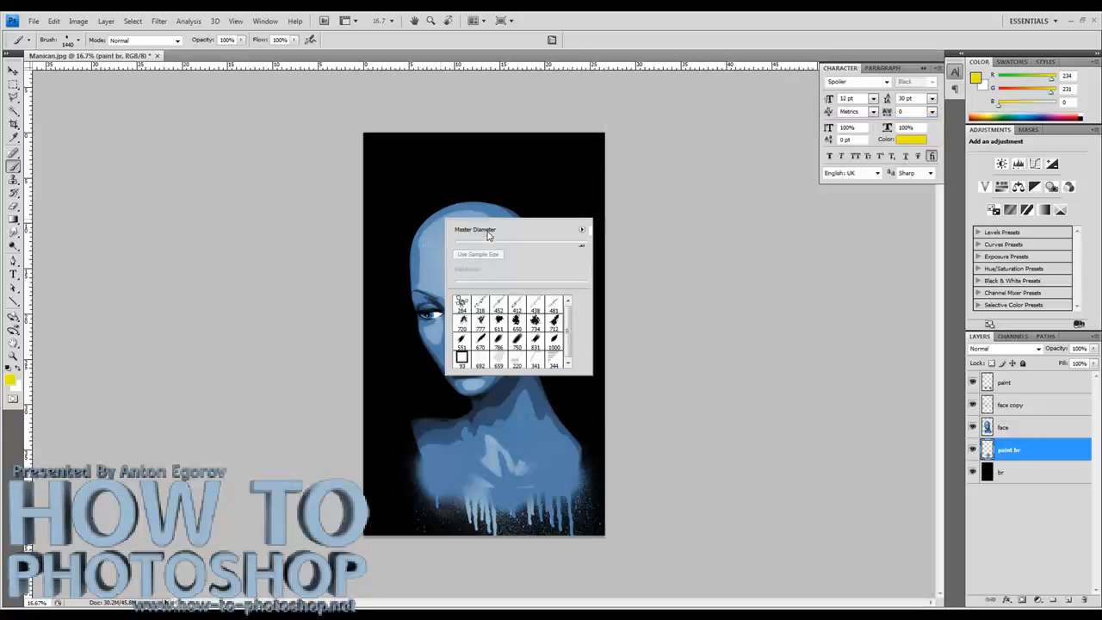
key("Return")
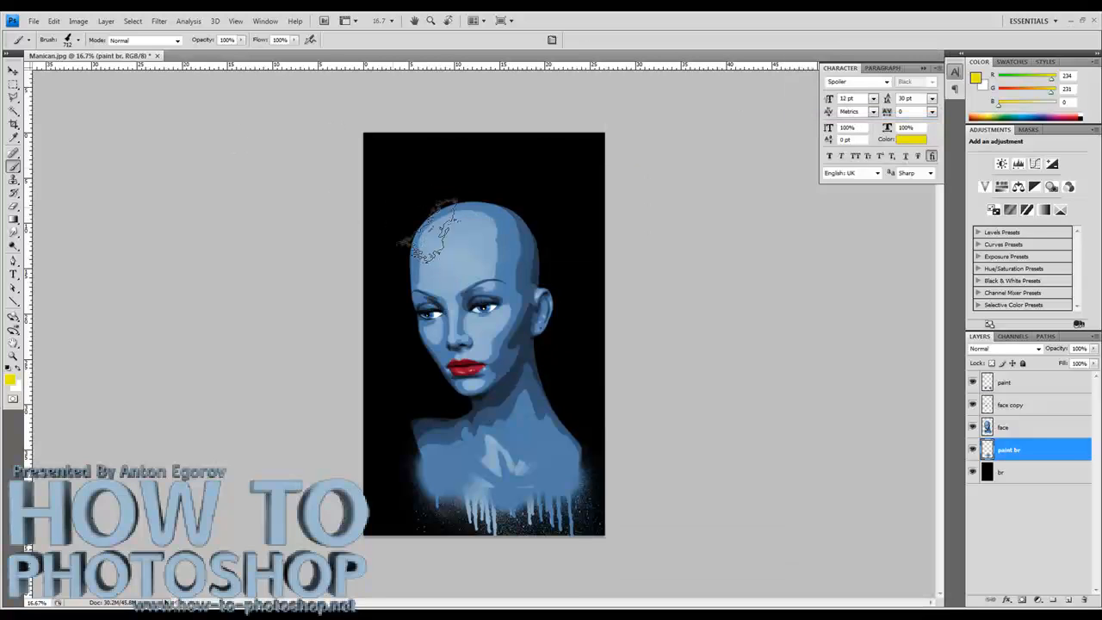
Step: Add a new layer above the paint layer and name it "hair forground"
left_click(1008, 389)
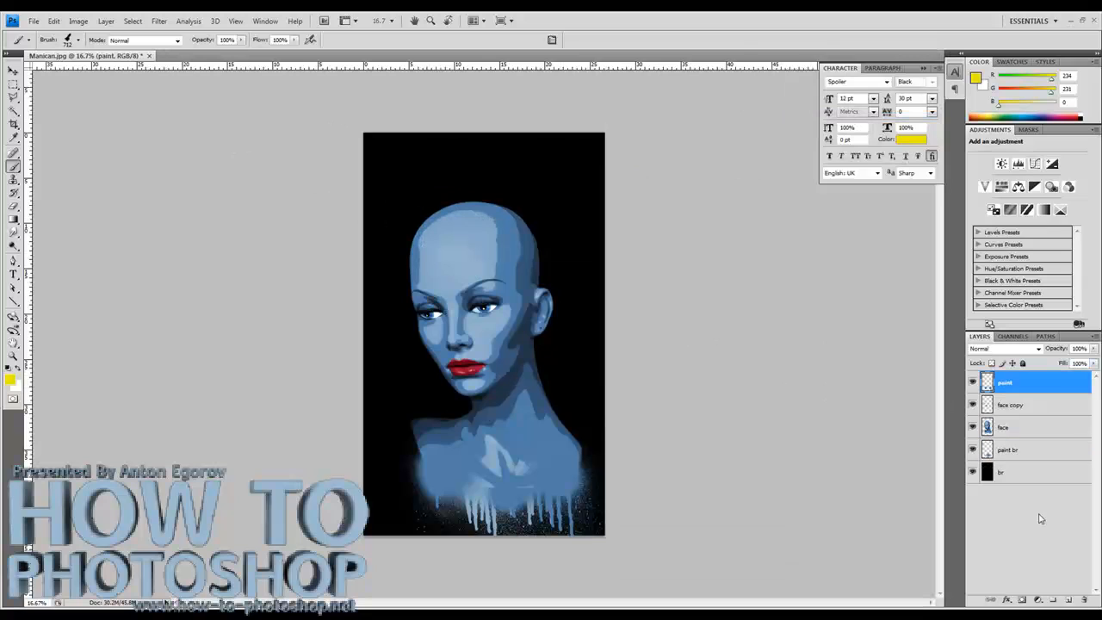
left_click(1066, 600)
double_click(1012, 389)
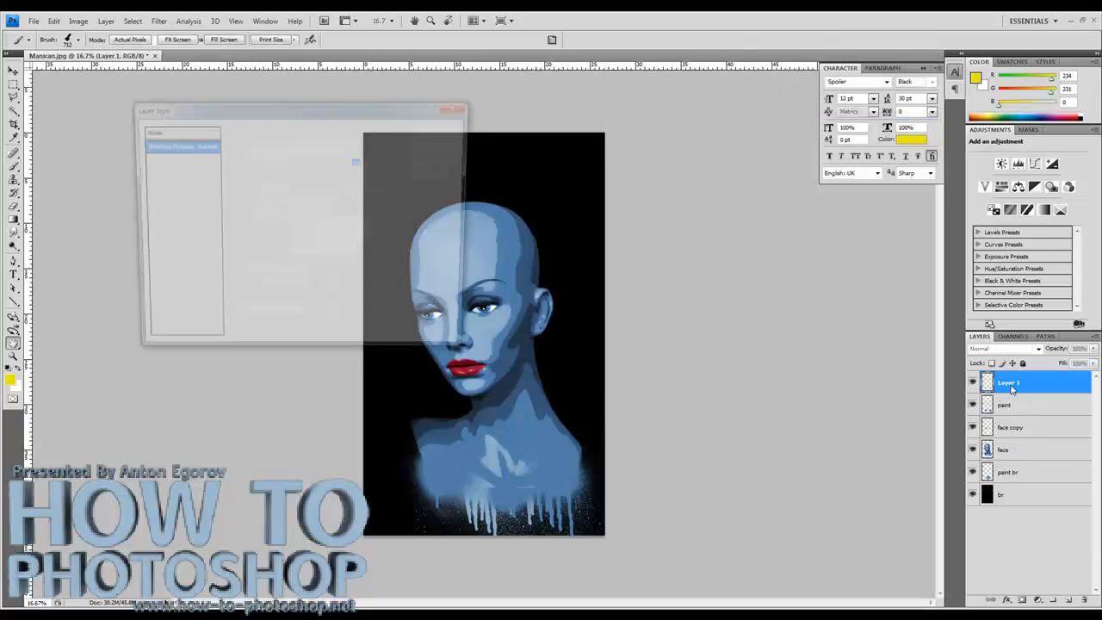
left_click(430, 147)
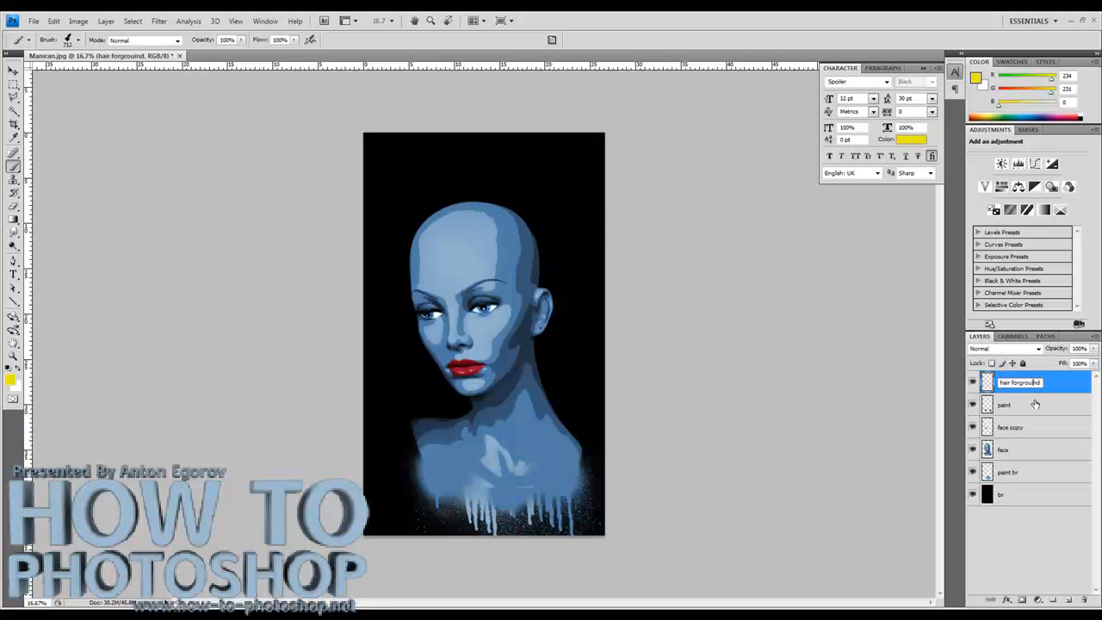
key("Return")
Step: Paint ragged yellow hair from above the ear up the right side of the head, using the 712 px splatter brush among others
mouse_move(543, 254)
left_mouse_down()
mouse_move(516, 284)
mouse_move(549, 289)
mouse_move(517, 259)
mouse_move(551, 228)
left_mouse_up()
right_click(536, 257)
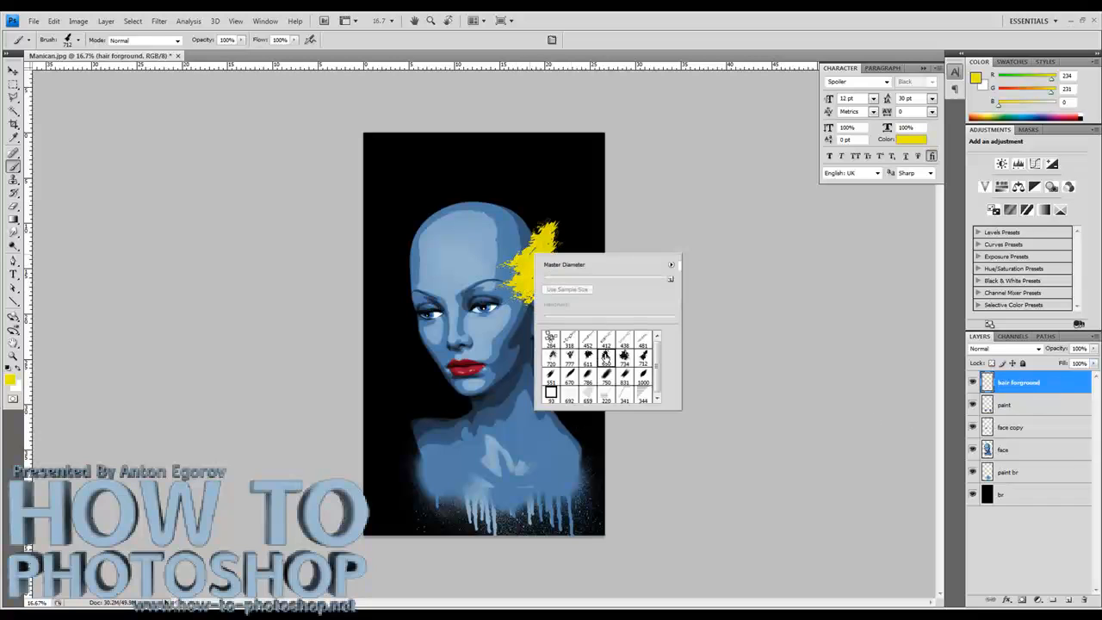
left_click(528, 240)
left_click(521, 228)
left_click(541, 271)
left_click(542, 286)
right_click(515, 216)
left_click(624, 319)
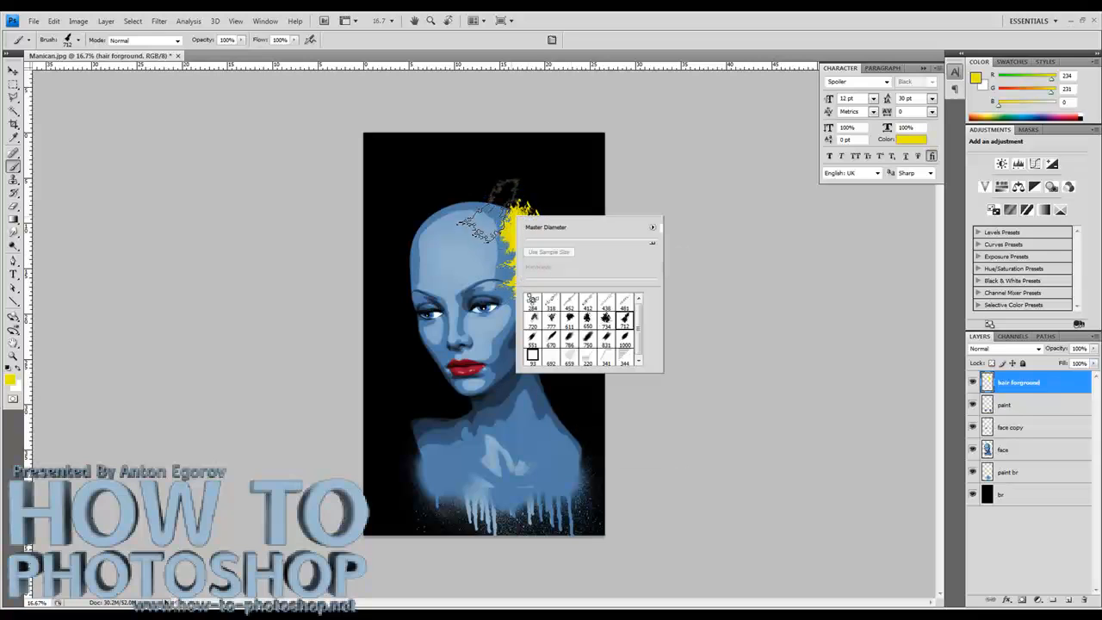
left_click(512, 211)
Step: Extend the yellow hair across the crown with the 611 px brush and over the upper left of the head with the 777 px brush
right_click(512, 231)
left_click(558, 330)
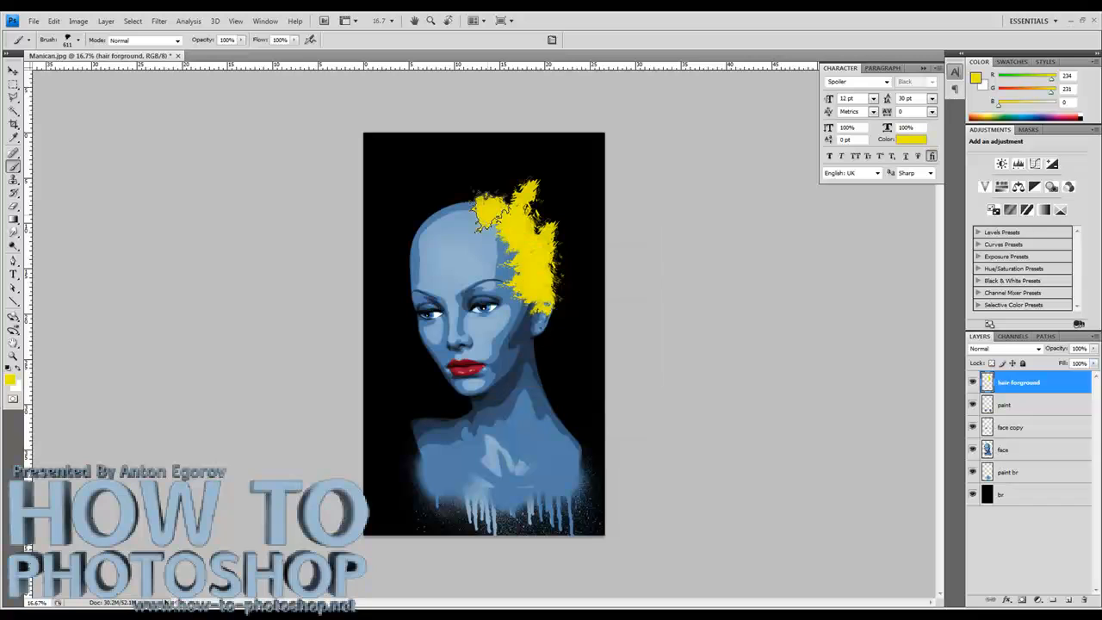
left_click(463, 207)
right_click(469, 211)
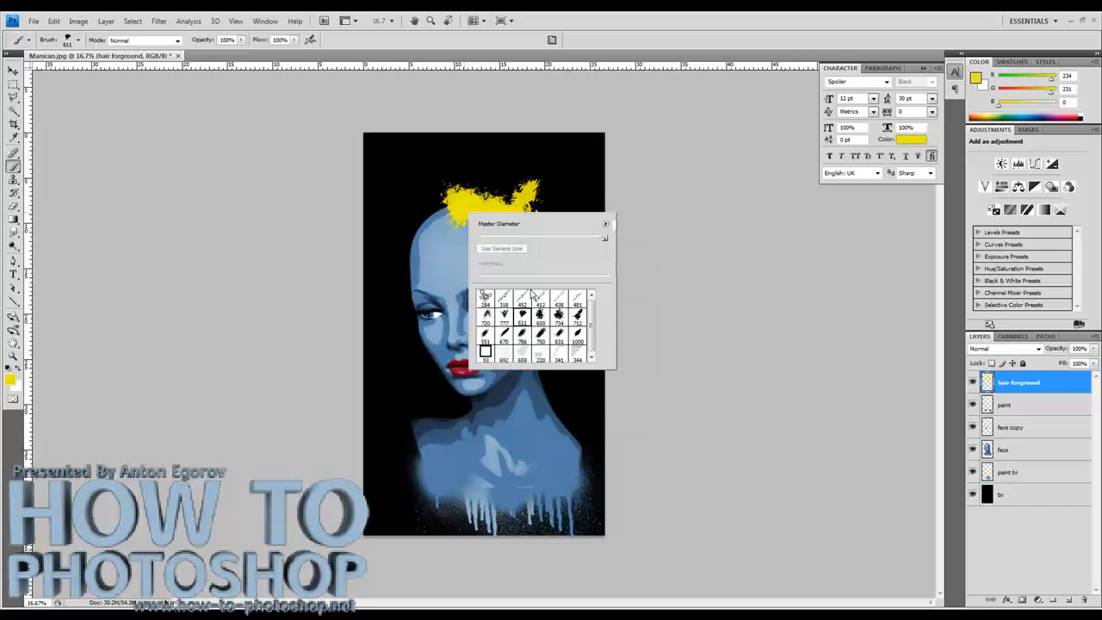
left_click(506, 316)
left_click(435, 223)
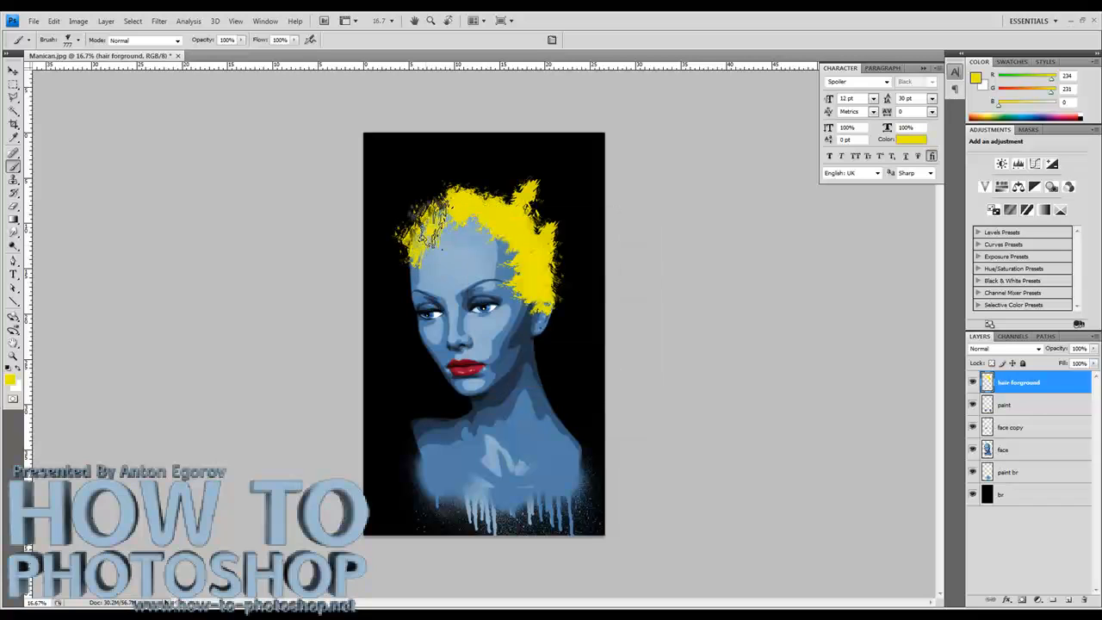
Step: Paint a full yellow fringe over the left side of the forehead down to the eye with the 712 px brush
right_click(431, 226)
left_click(524, 324)
mouse_move(414, 226)
left_mouse_down()
mouse_move(381, 270)
mouse_move(358, 243)
mouse_move(456, 226)
mouse_move(422, 233)
mouse_move(454, 239)
mouse_move(455, 253)
mouse_move(460, 244)
left_mouse_up()
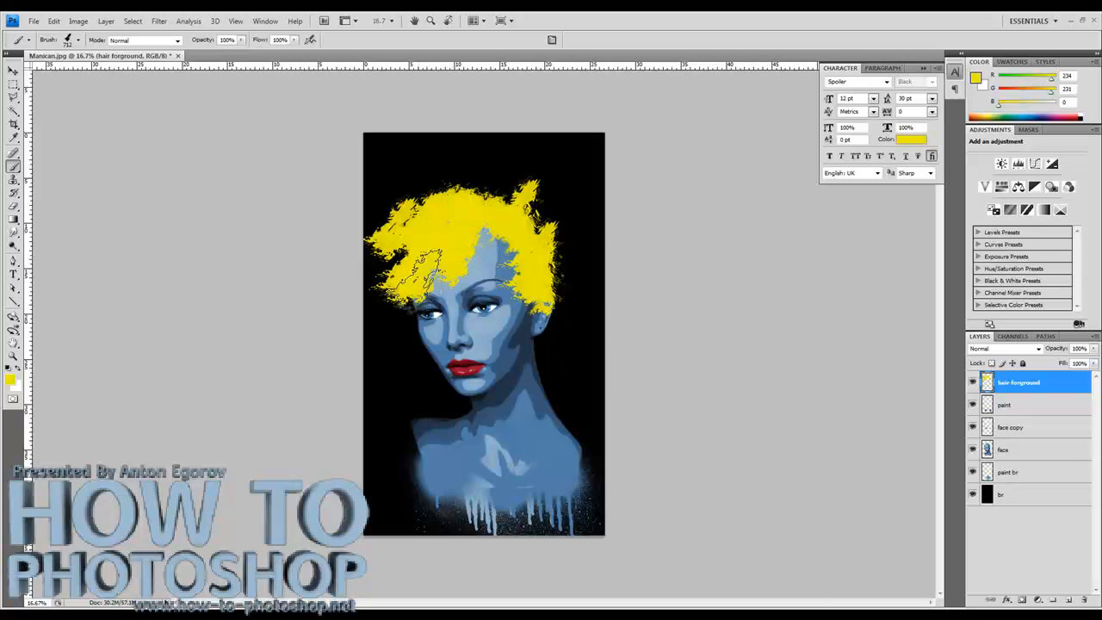
mouse_move(404, 297)
left_mouse_down()
mouse_move(439, 291)
mouse_move(413, 332)
mouse_move(405, 324)
mouse_move(421, 285)
mouse_move(401, 334)
left_mouse_up()
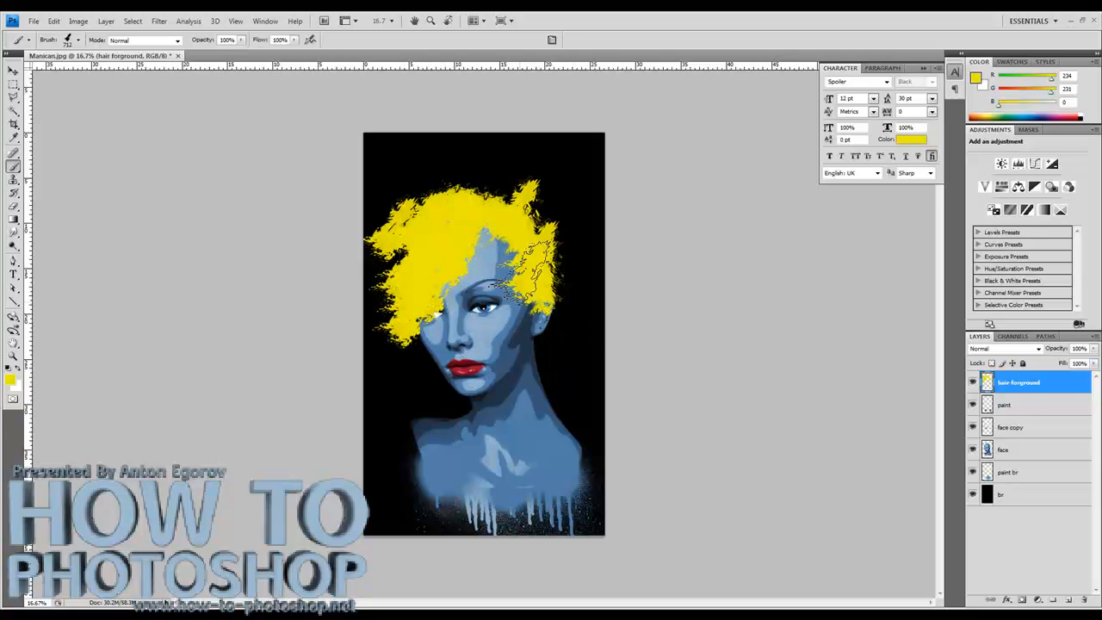
Step: Add a layer named "hair backround" below the face layer and paint yellow hair on it behind the neck and jaw
left_click(1069, 602)
left_click_drag(1012, 382, 1025, 485)
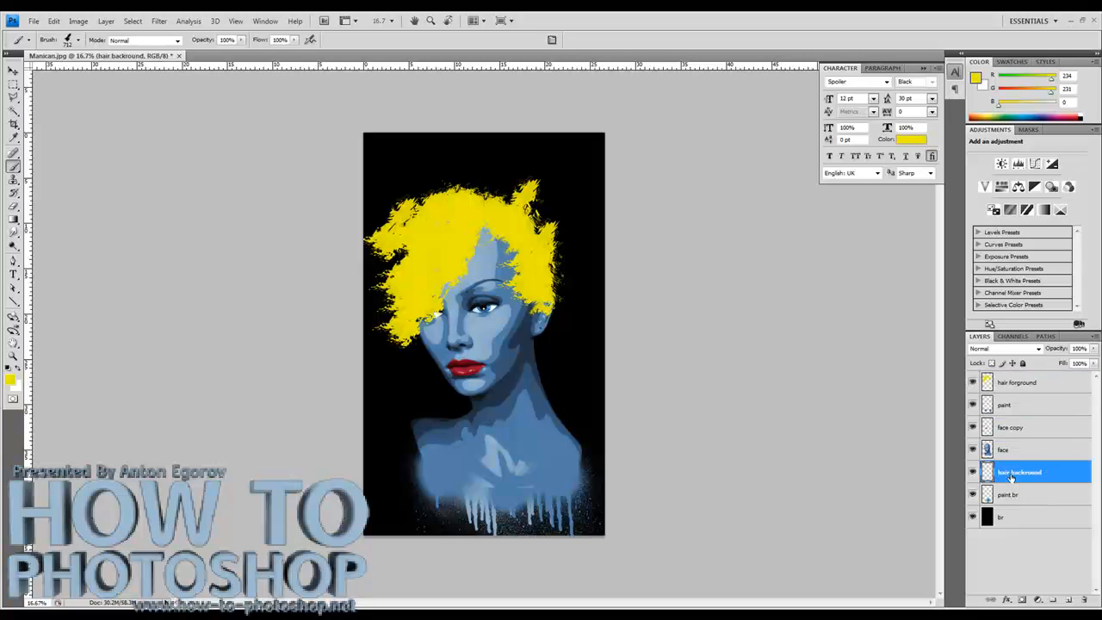
mouse_move(538, 323)
left_mouse_down()
mouse_move(526, 353)
mouse_move(547, 362)
mouse_move(508, 392)
mouse_move(465, 396)
mouse_move(478, 362)
mouse_move(444, 405)
mouse_move(413, 379)
mouse_move(447, 345)
left_mouse_up()
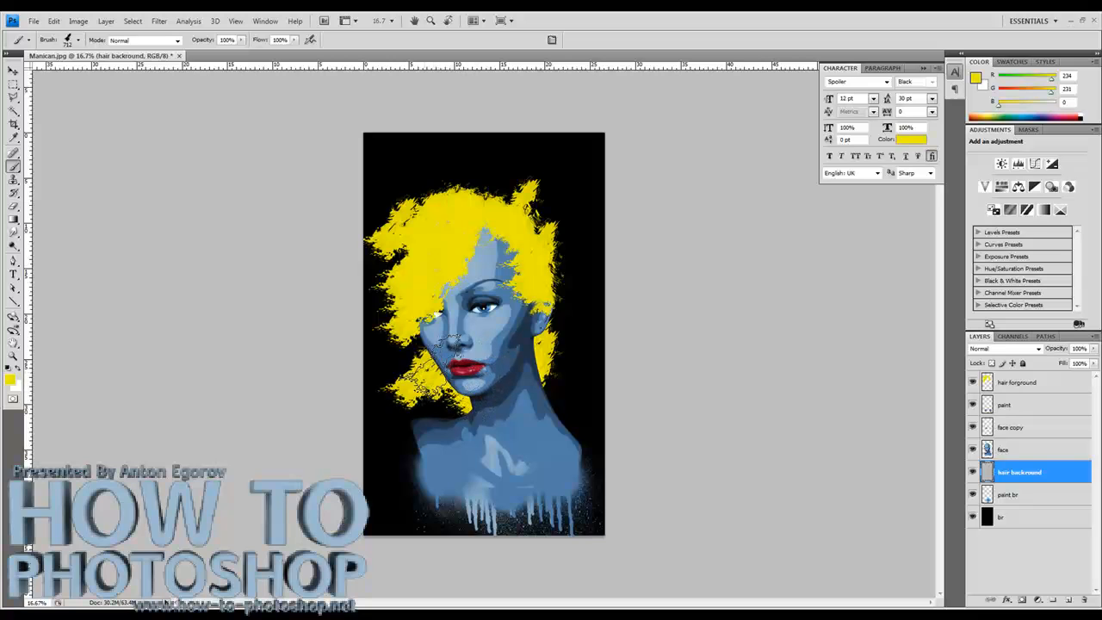
Step: Apply a Color Overlay in dark yellow a4a200 to the background hair layer
double_click(1068, 479)
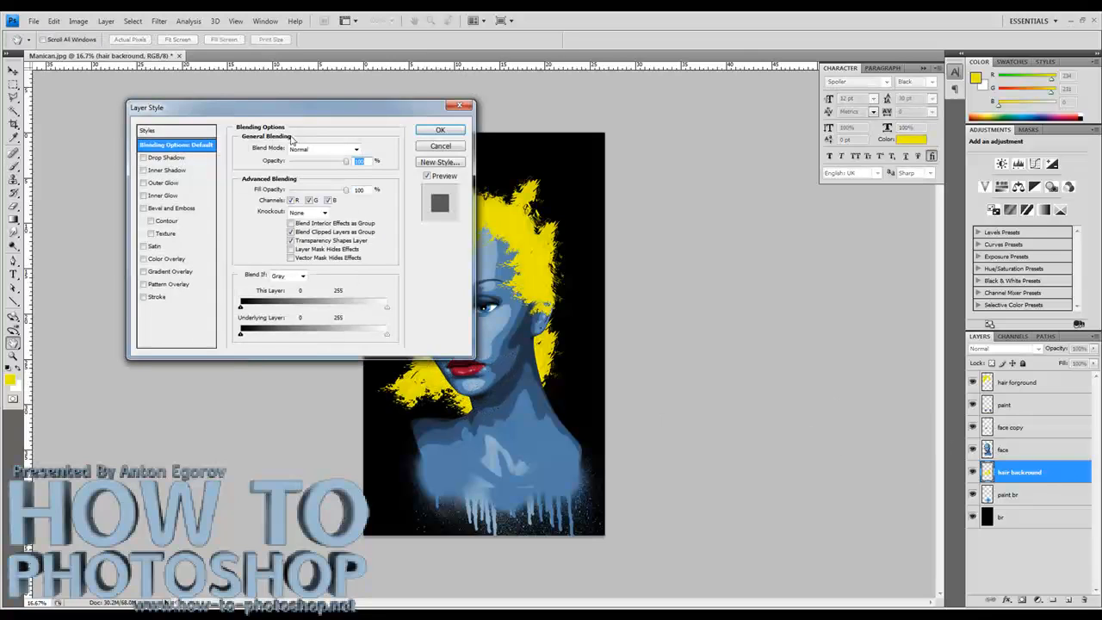
left_click_drag(198, 115, 671, 126)
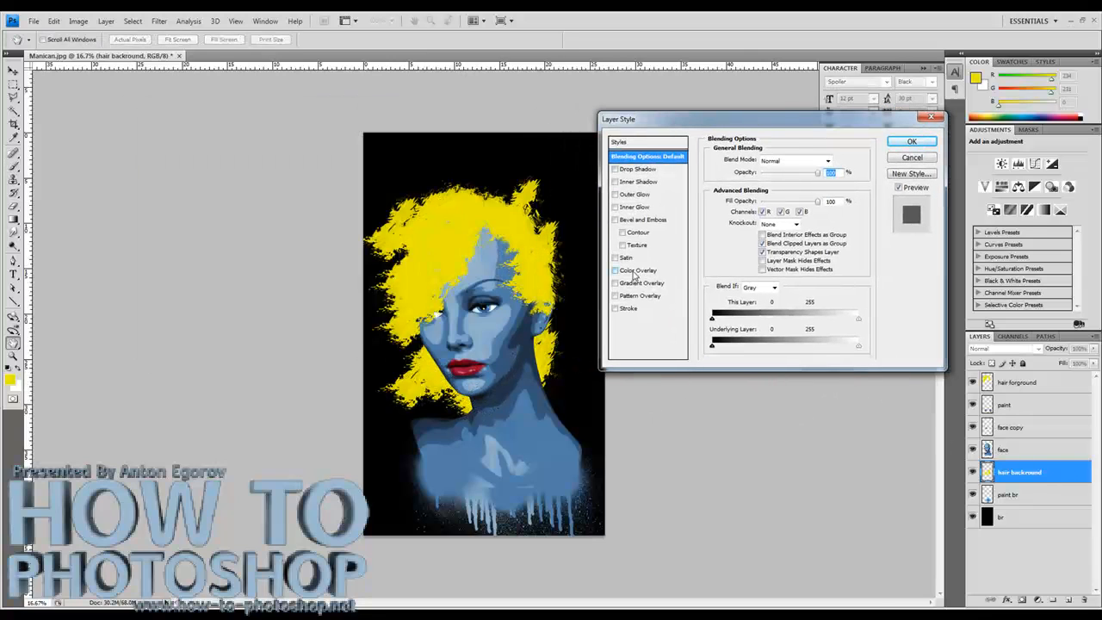
left_click(616, 271)
left_click(638, 271)
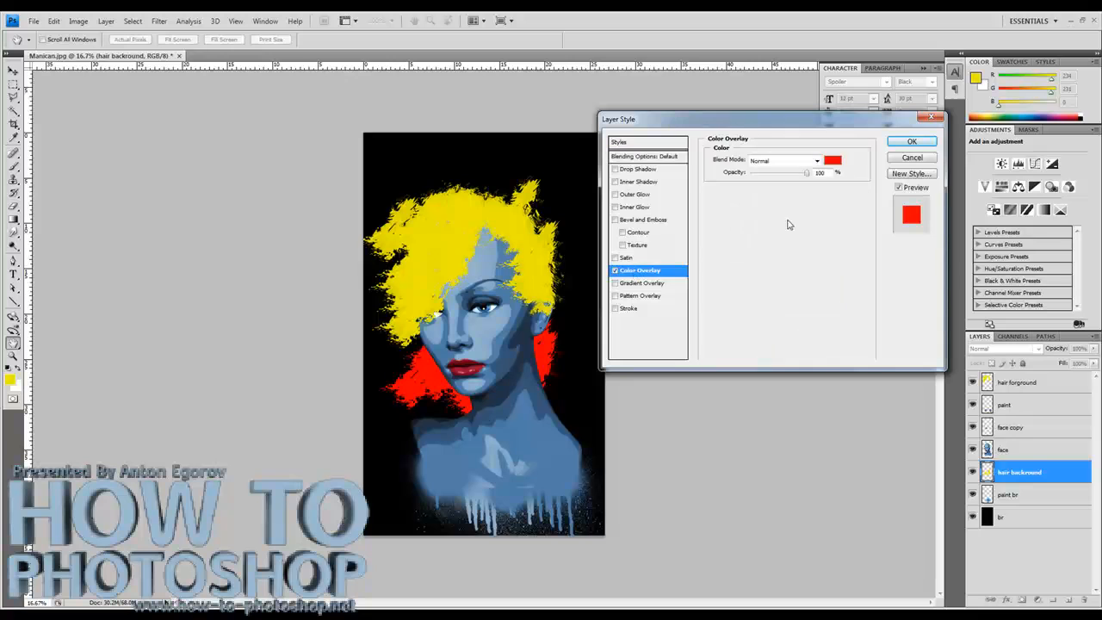
left_click(840, 161)
left_click(534, 270)
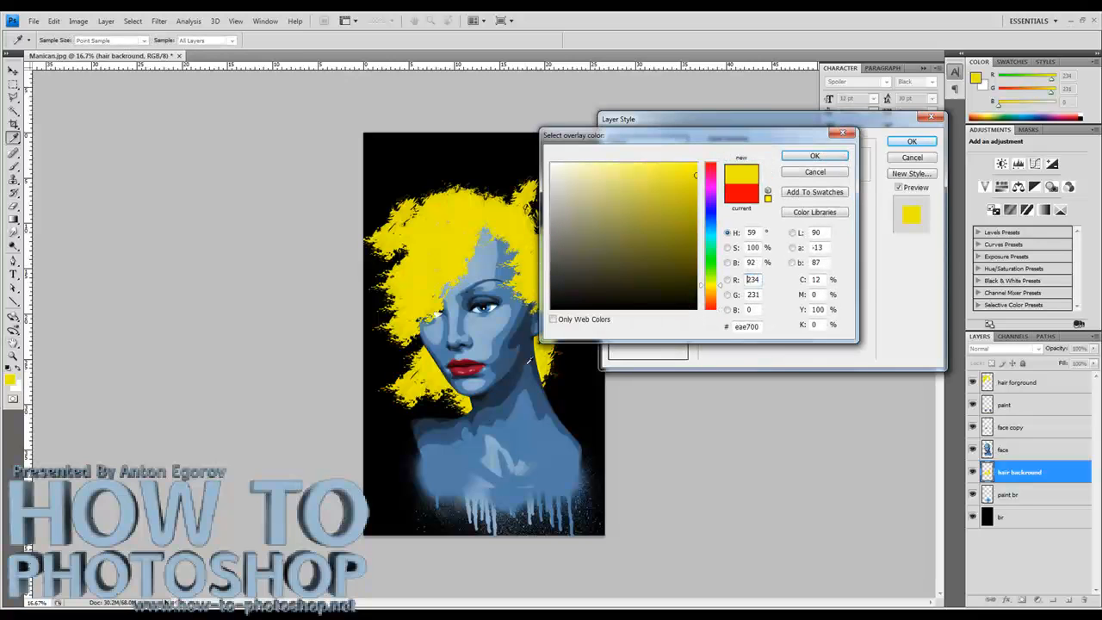
left_click(698, 186)
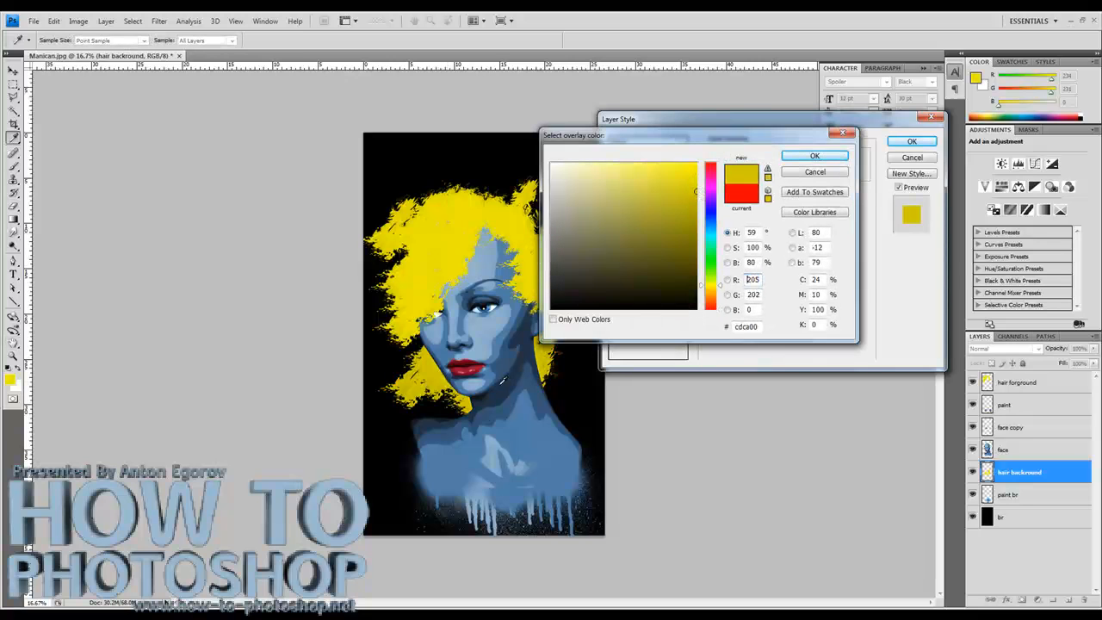
left_click(696, 215)
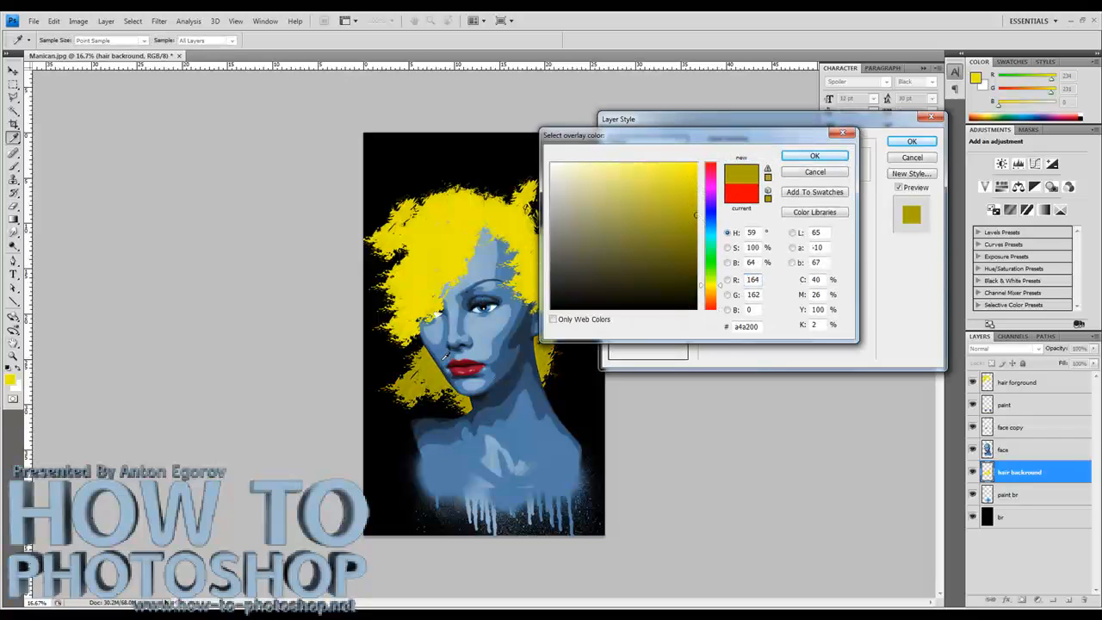
left_click(814, 158)
left_click(913, 142)
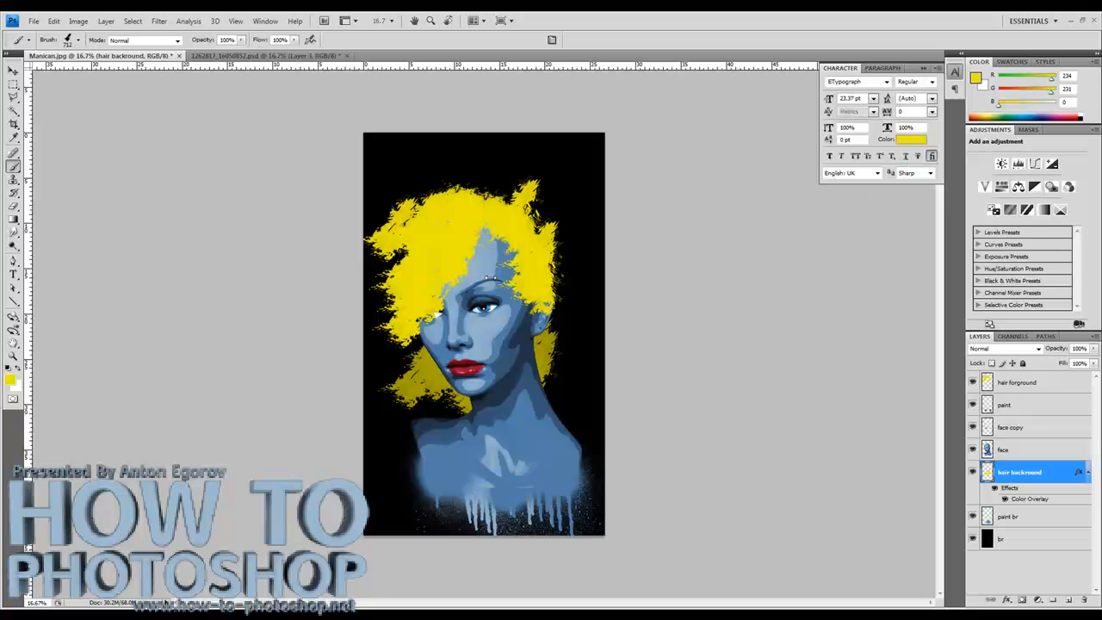
Step: Set up the Eraser on the "hair forground" layer with the 734 px brush from the Euphoria_Brushes_By_ShiftyJ set
left_click(1022, 389)
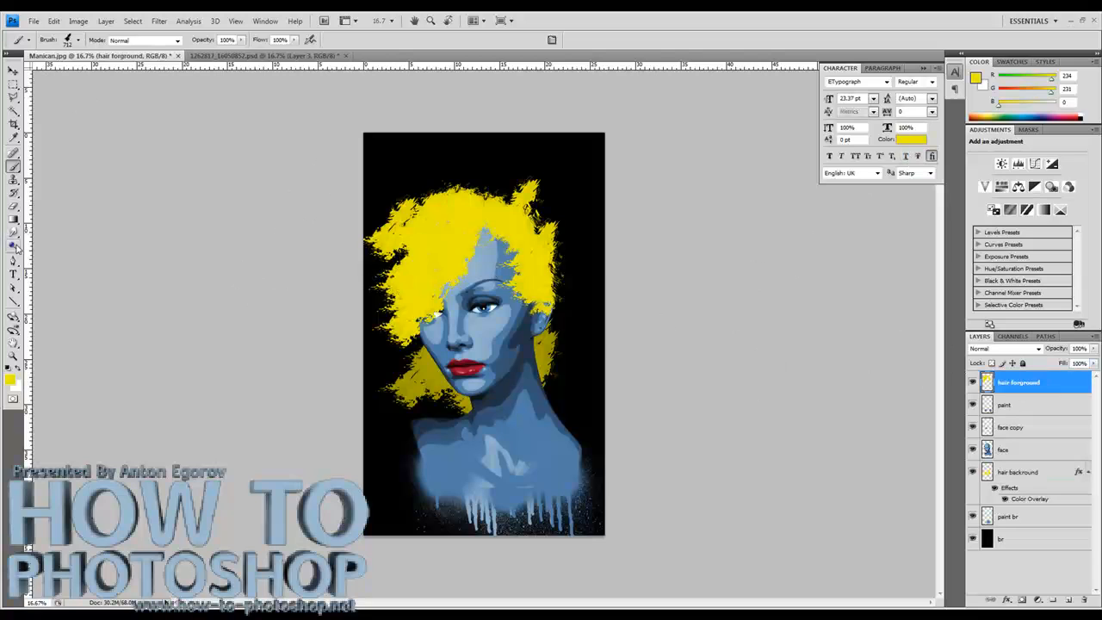
left_click(14, 206)
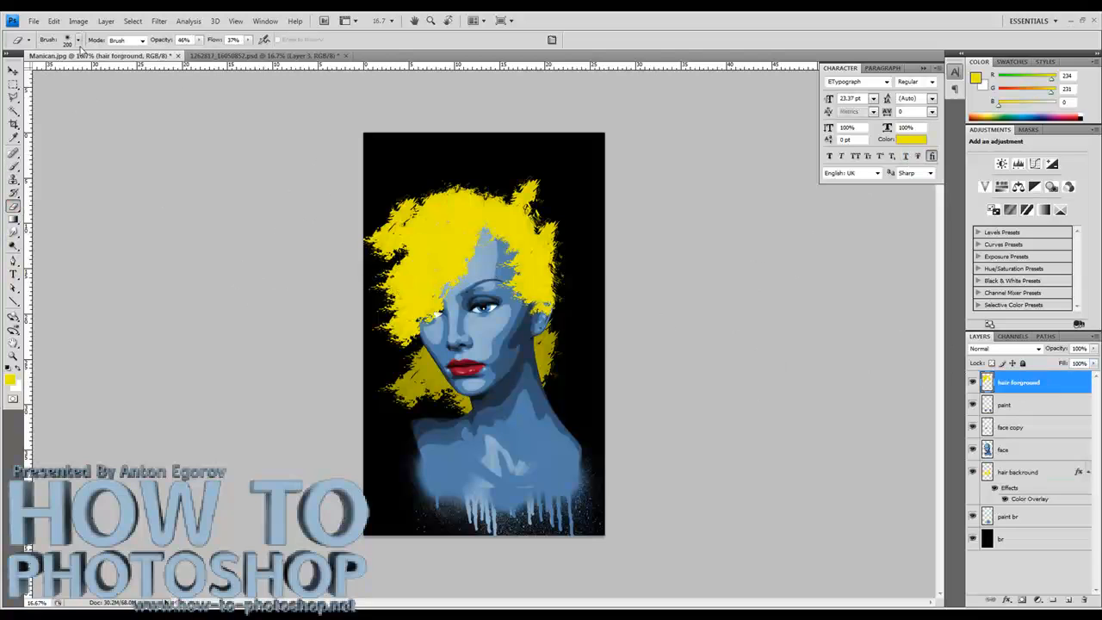
right_click(384, 203)
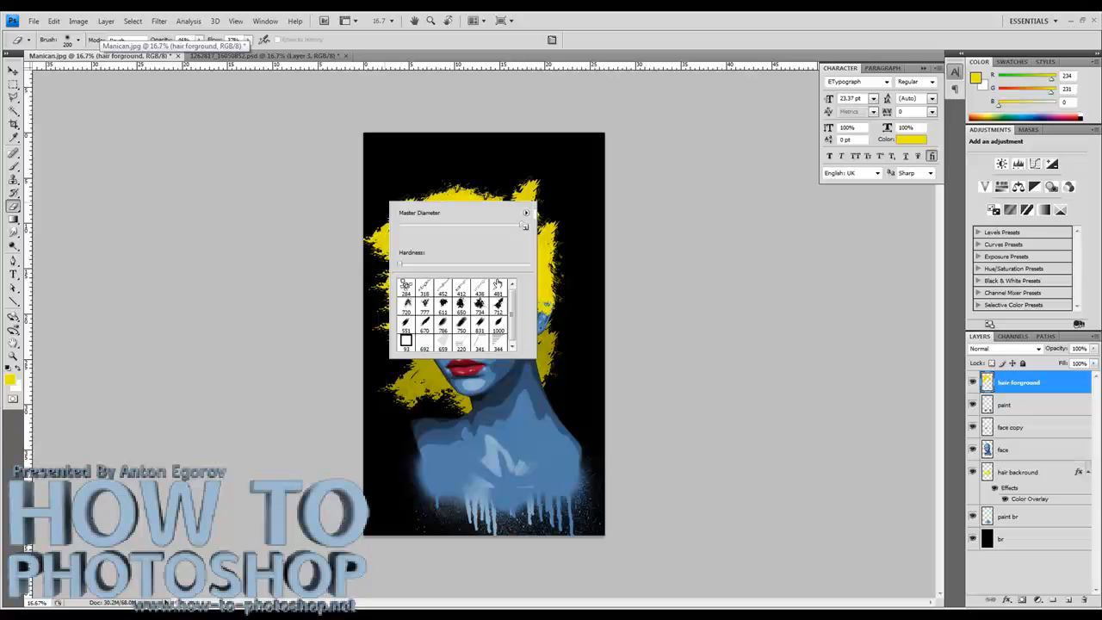
left_click(528, 214)
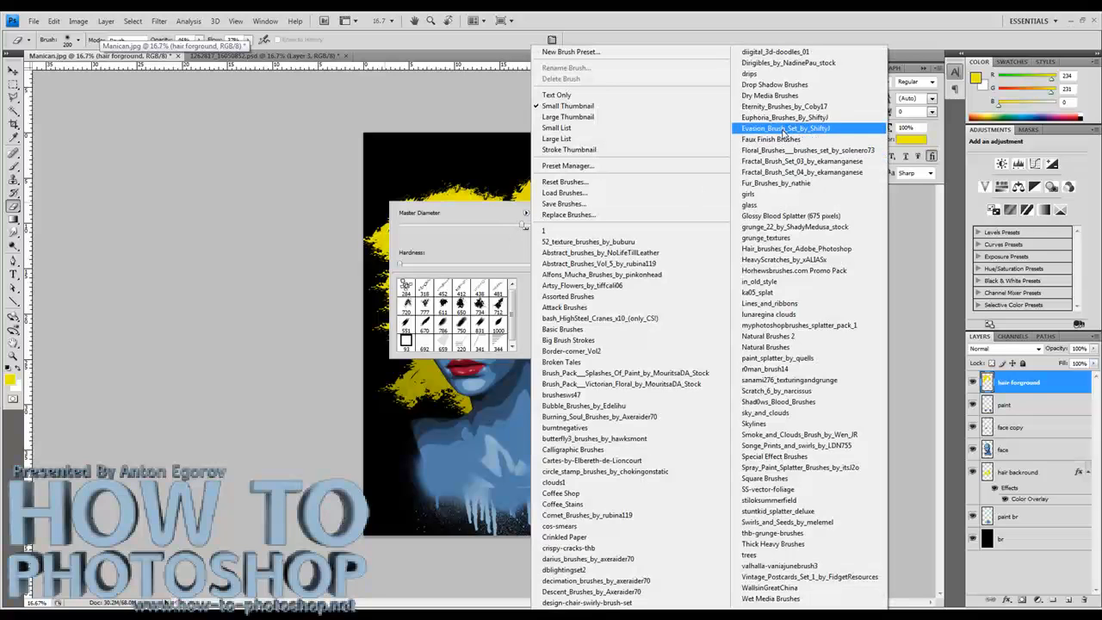
left_click(779, 119)
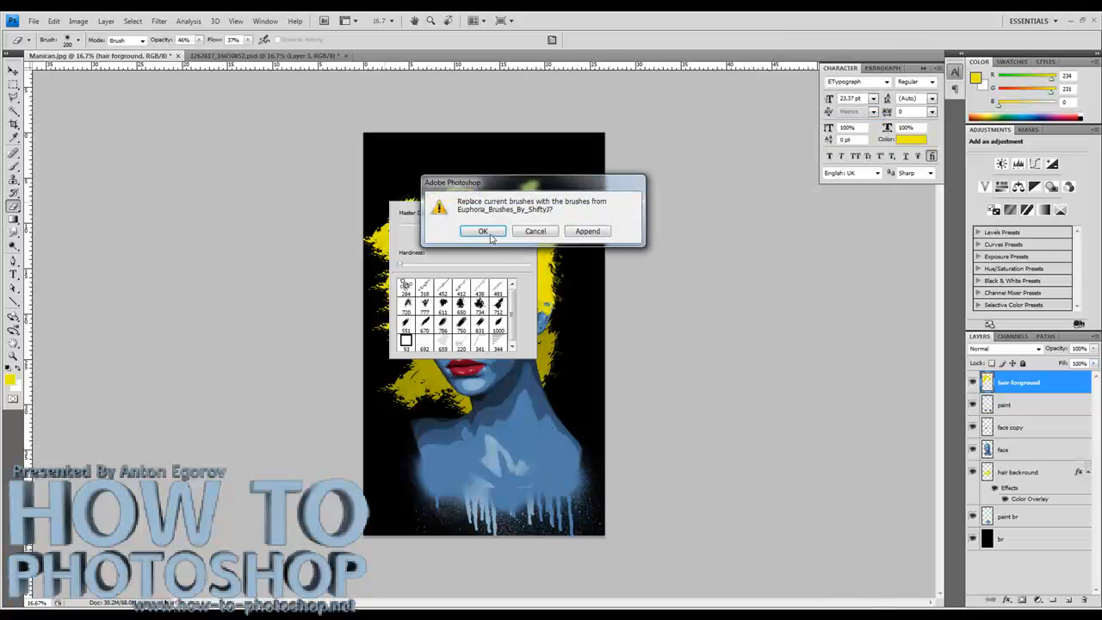
left_click(491, 230)
left_click(290, 197)
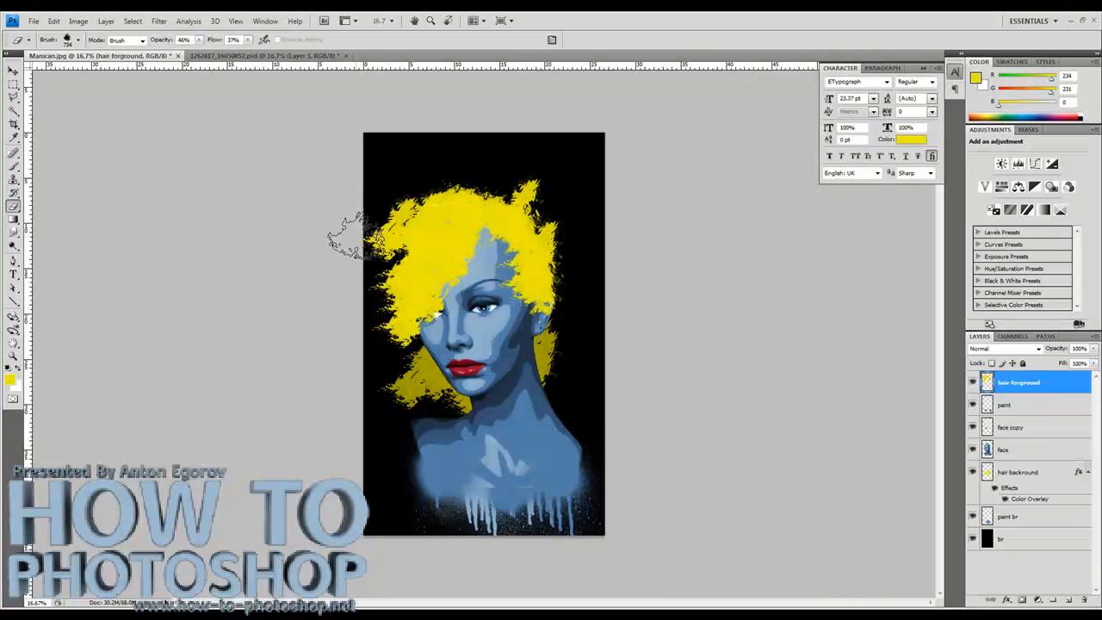
Step: Raise the Eraser's opacity and flow to 100% and trim the hair sticking out at the upper left of the head
left_click(199, 41)
left_click(247, 40)
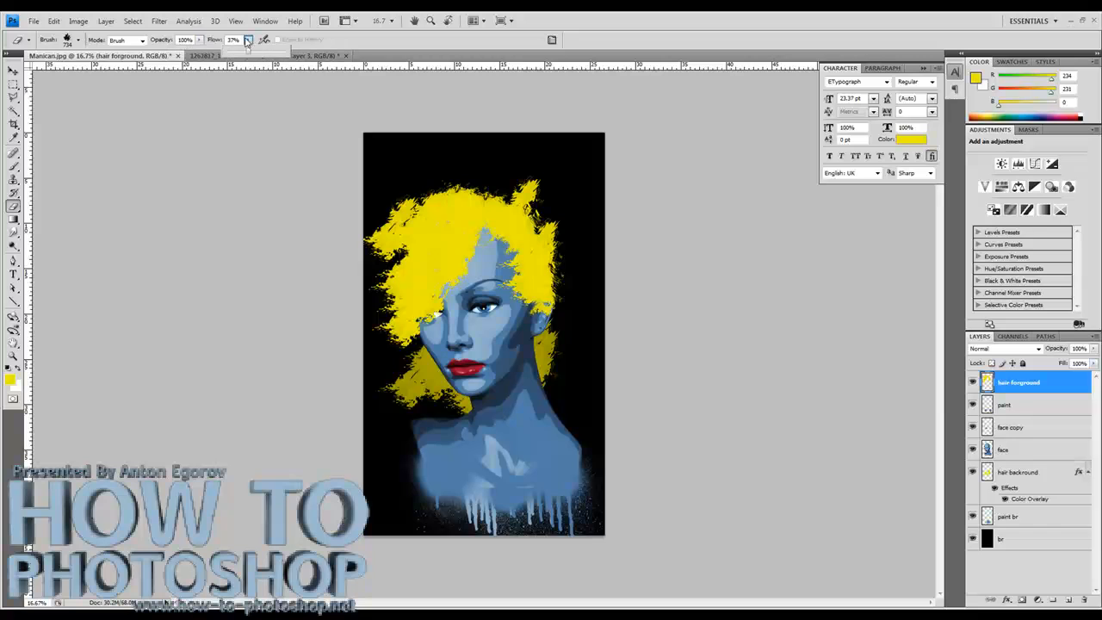
left_click_drag(254, 53, 291, 54)
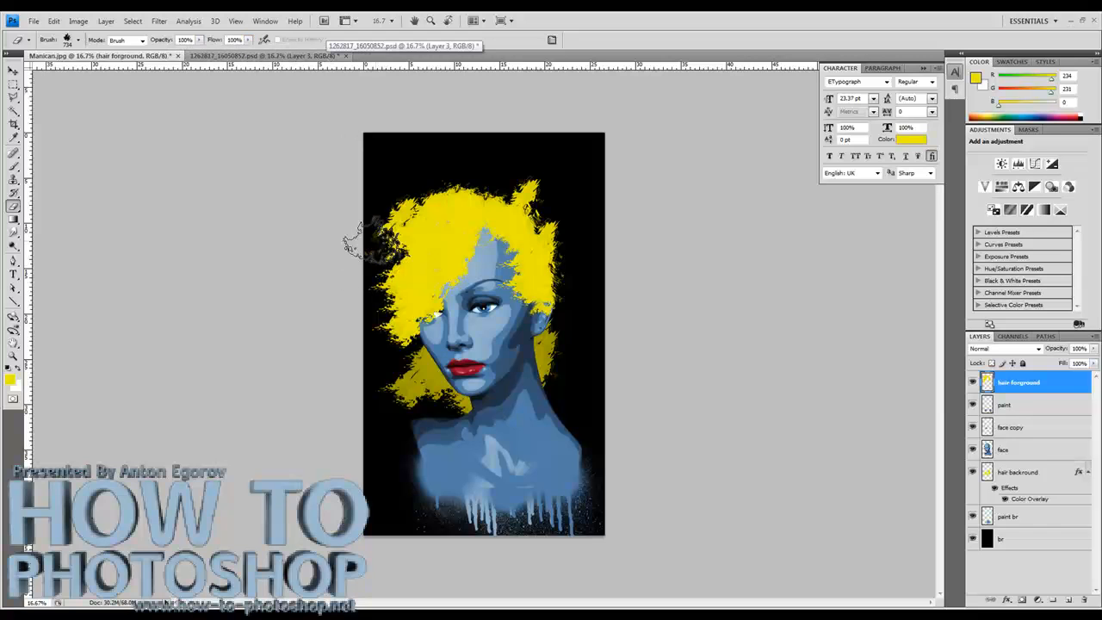
mouse_move(364, 247)
left_mouse_down()
mouse_move(405, 202)
mouse_move(414, 215)
left_mouse_up()
Step: Erase the pointed tuft at the upper right of the hair with the 650 px brush
right_click(420, 269)
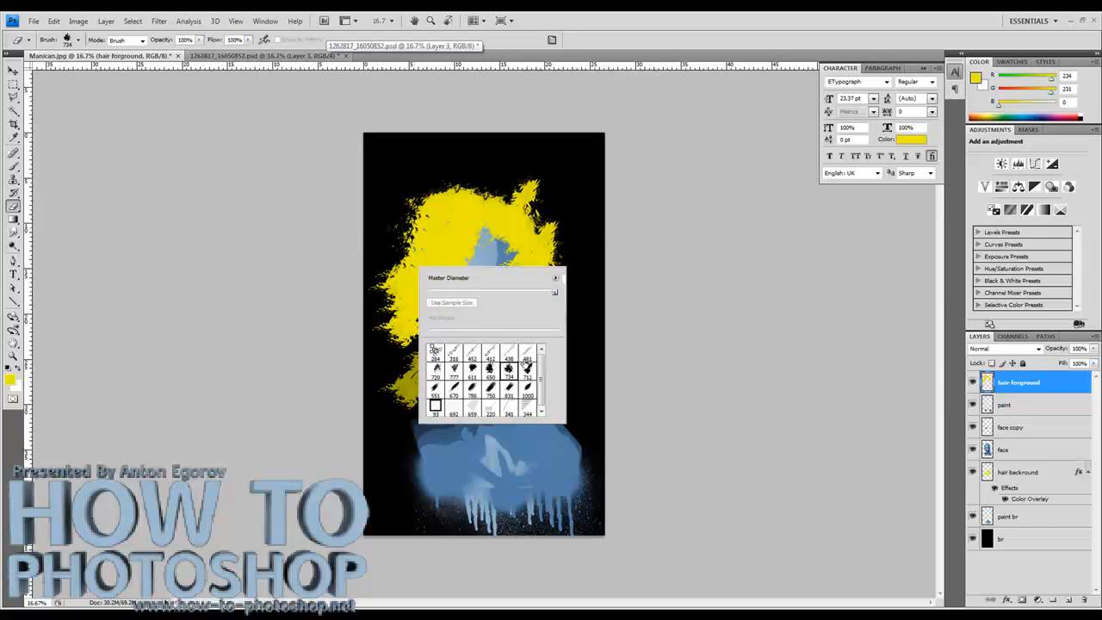
left_click(533, 191)
mouse_move(529, 189)
left_mouse_down()
mouse_move(537, 207)
mouse_move(558, 206)
left_mouse_up()
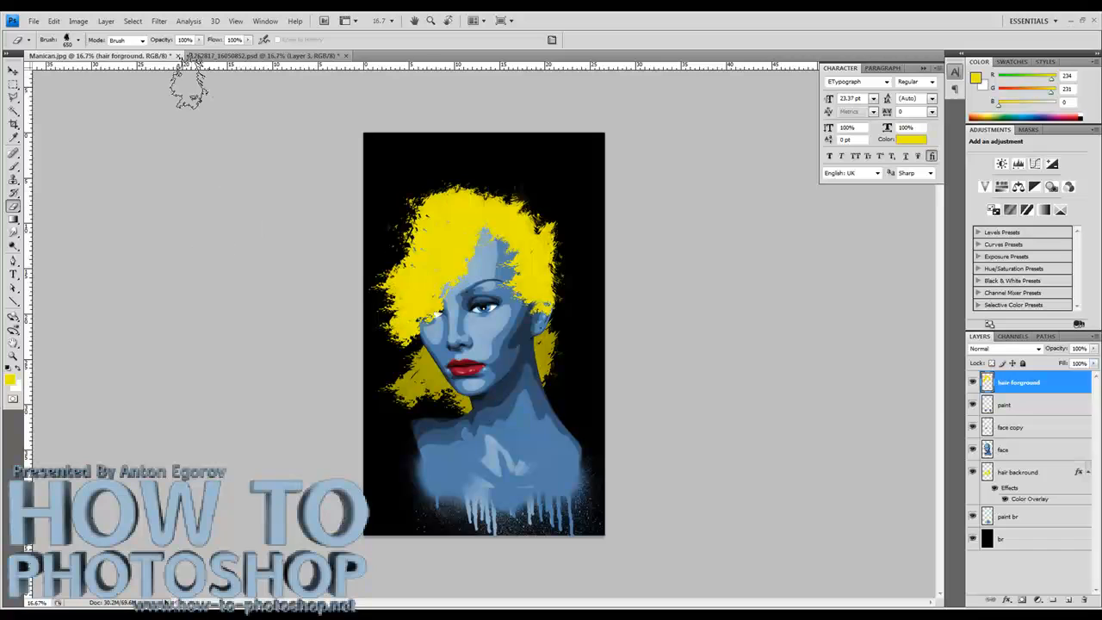
Step: Examine the finished artwork in 1262817_16050852.psd as a reference for the hair and colours, and return to Manican.jpg
left_click(230, 56)
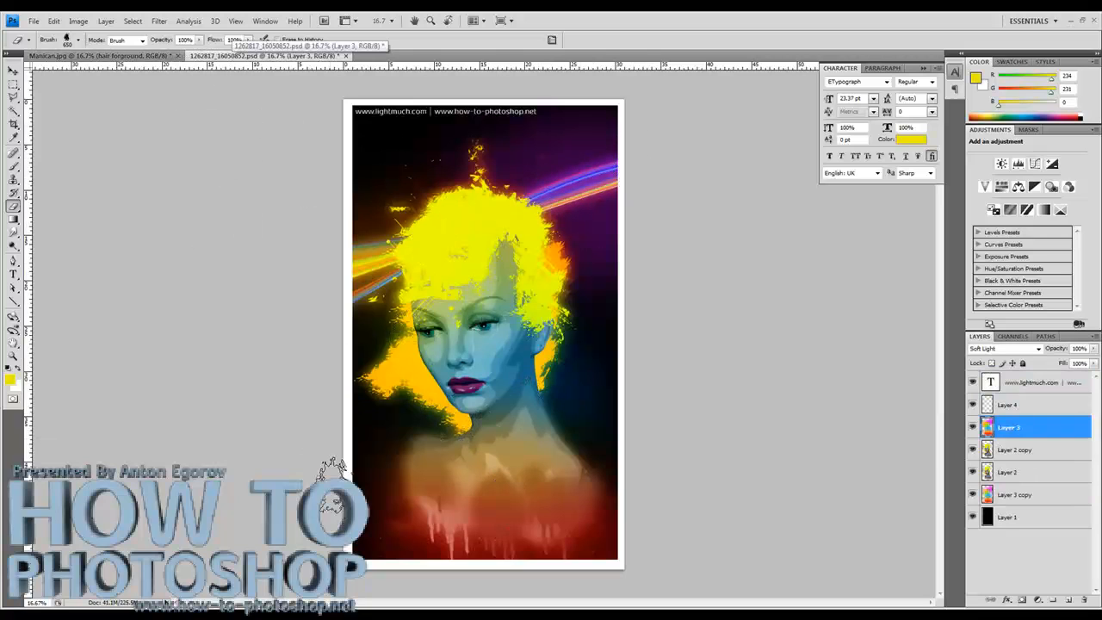
key("alt+Tab")
scroll(345, 466, "down", 15)
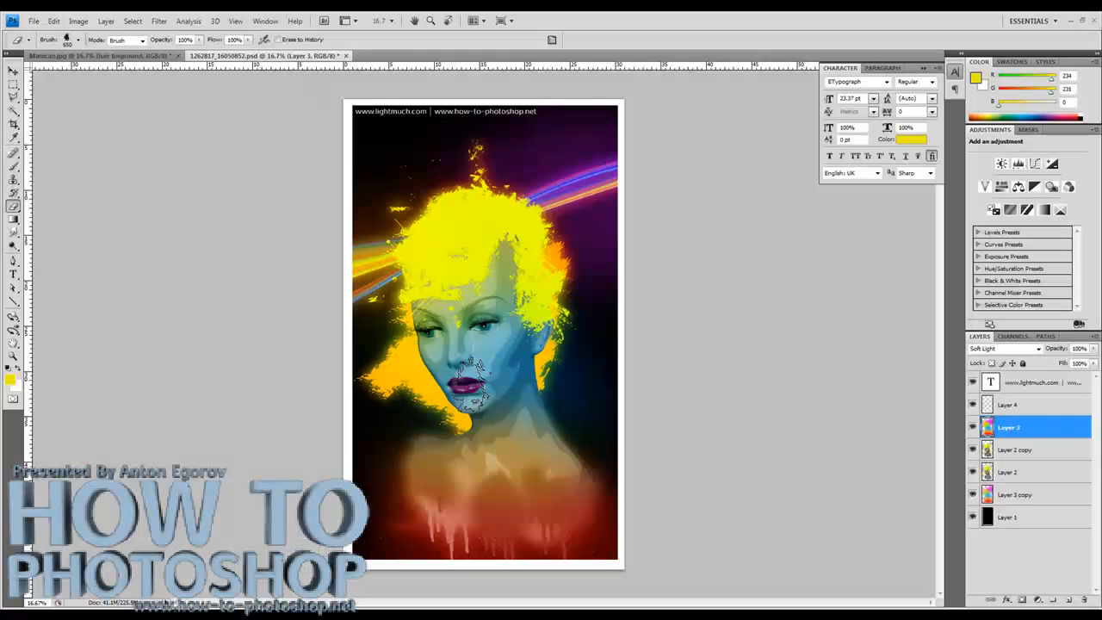
left_click(86, 55)
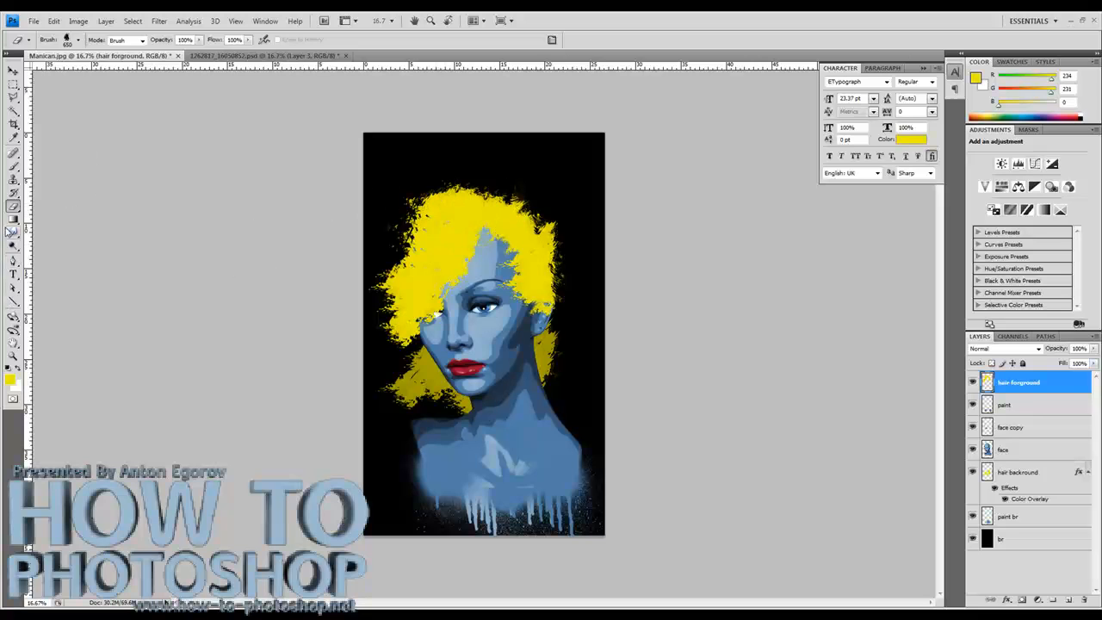
Step: Paint a yellow tuft on the crown with the 712 px brush and extend the hair's top and side edges with the 750 px brush
left_click(12, 166)
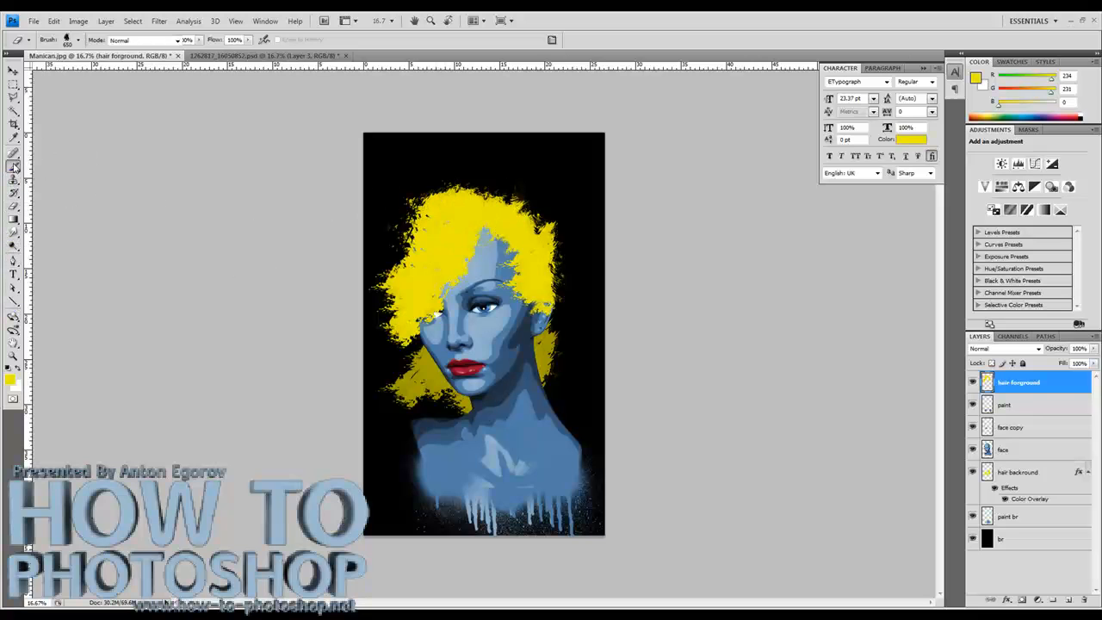
mouse_move(517, 225)
left_mouse_down()
mouse_move(504, 200)
mouse_move(512, 211)
left_mouse_up()
right_click(515, 215)
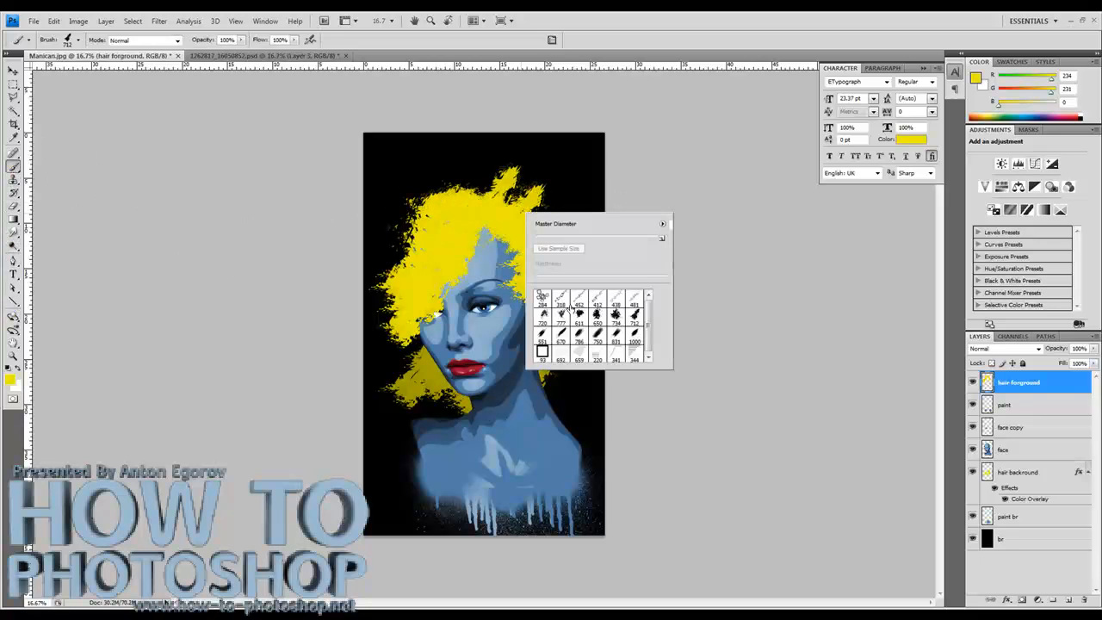
left_click(600, 319)
key("Return")
right_click(515, 225)
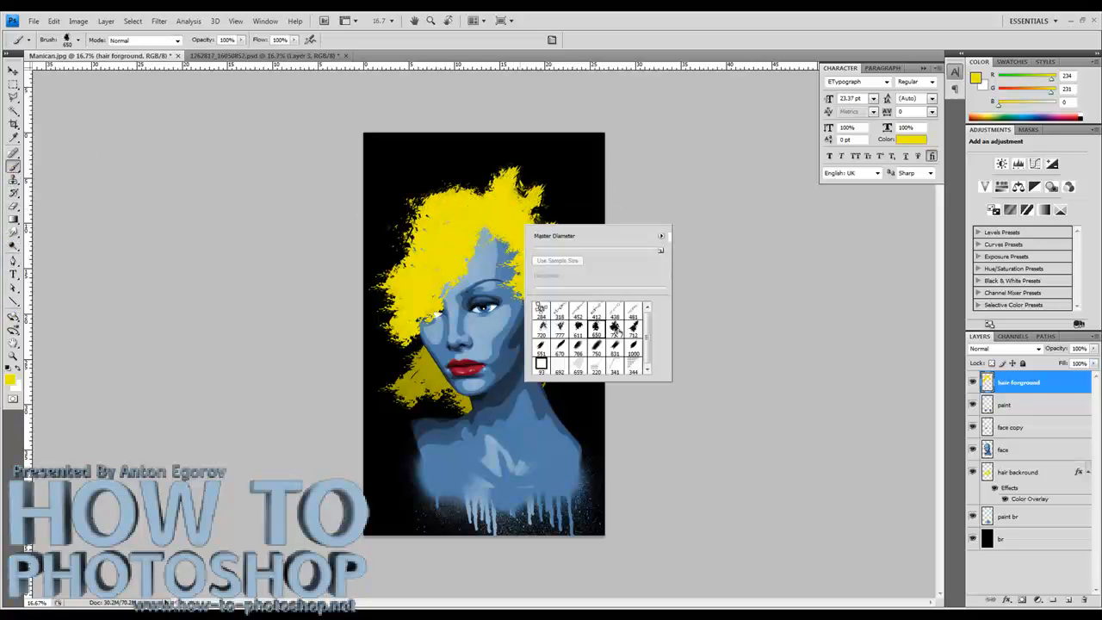
key("Return")
mouse_move(475, 191)
left_mouse_down()
mouse_move(472, 220)
mouse_move(562, 267)
mouse_move(530, 256)
mouse_move(547, 258)
left_mouse_up()
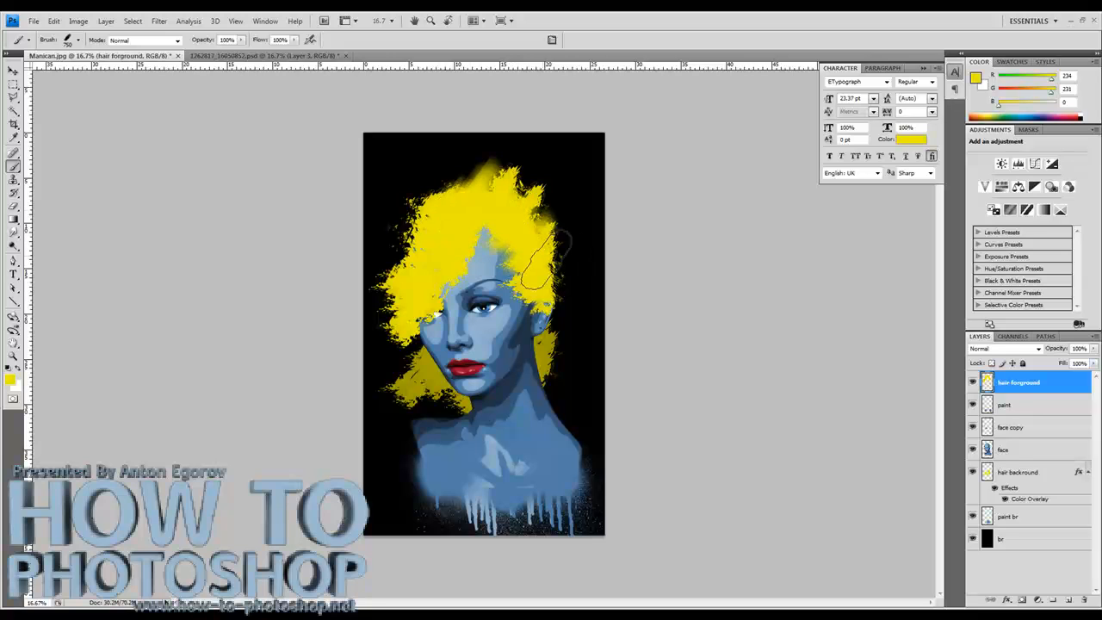
left_click_drag(429, 221, 403, 237)
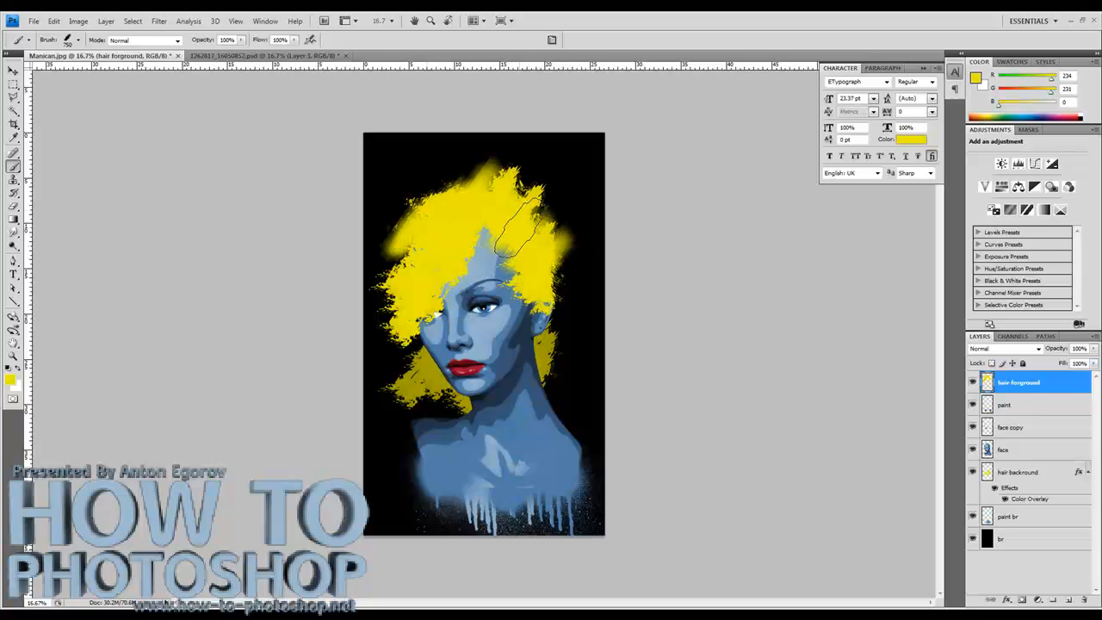
Step: Erase the stray paint around the crown and sides with the 650 px Eraser to give the hair a rounded outline
key("e")
mouse_move(525, 177)
left_mouse_down()
mouse_move(483, 155)
mouse_move(525, 162)
mouse_move(558, 194)
mouse_move(494, 154)
mouse_move(541, 179)
mouse_move(565, 263)
left_mouse_up()
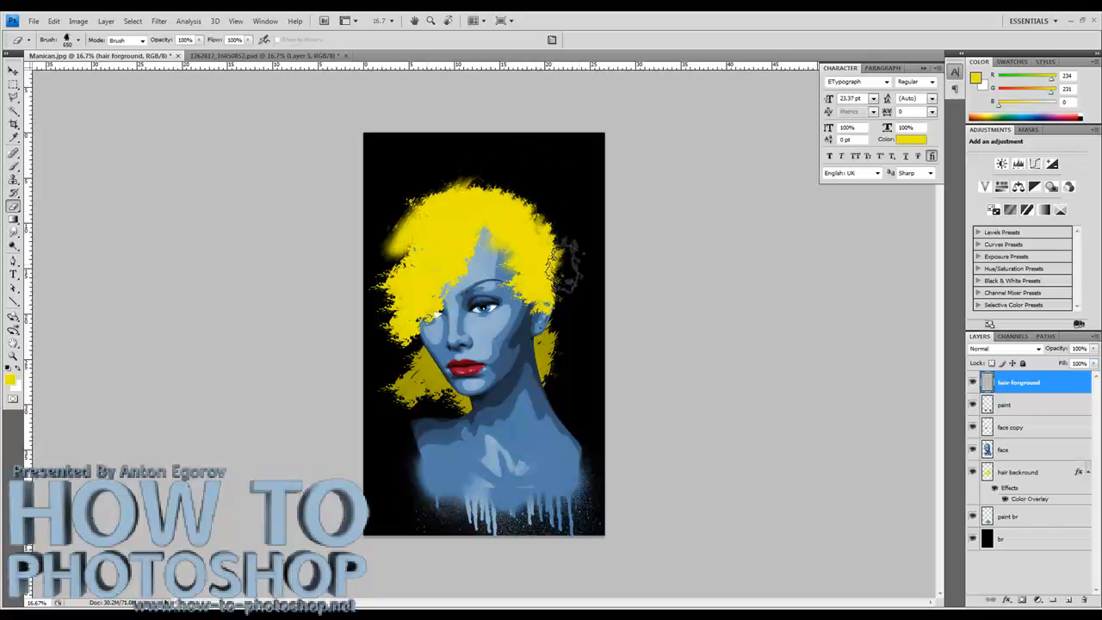
mouse_move(469, 183)
left_mouse_down()
mouse_move(456, 177)
mouse_move(456, 160)
mouse_move(440, 176)
left_mouse_up()
mouse_move(379, 226)
left_mouse_down()
mouse_move(394, 233)
mouse_move(438, 177)
mouse_move(455, 198)
mouse_move(452, 164)
left_mouse_up()
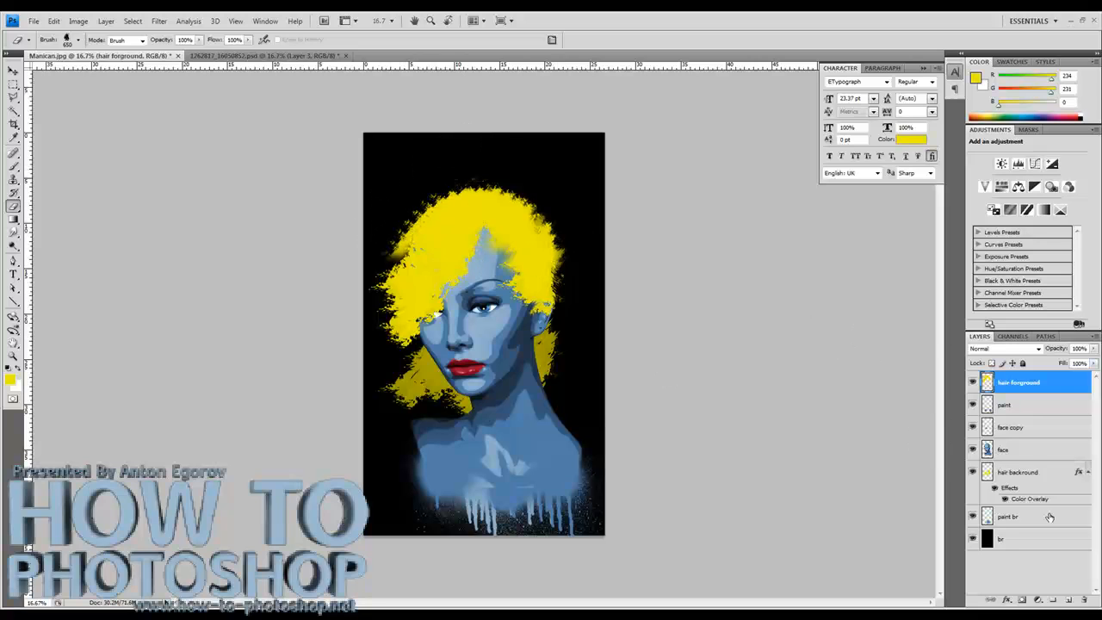
Step: Add a new layer named "color" above the "hair forground" layer
left_click(1068, 600)
double_click(1015, 390)
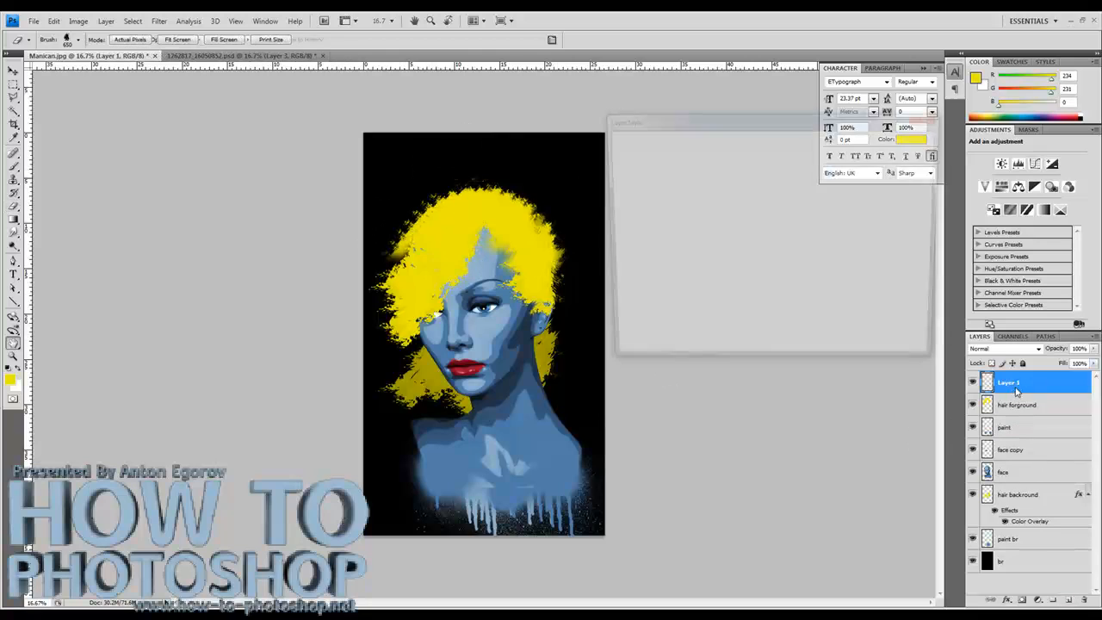
key("Escape")
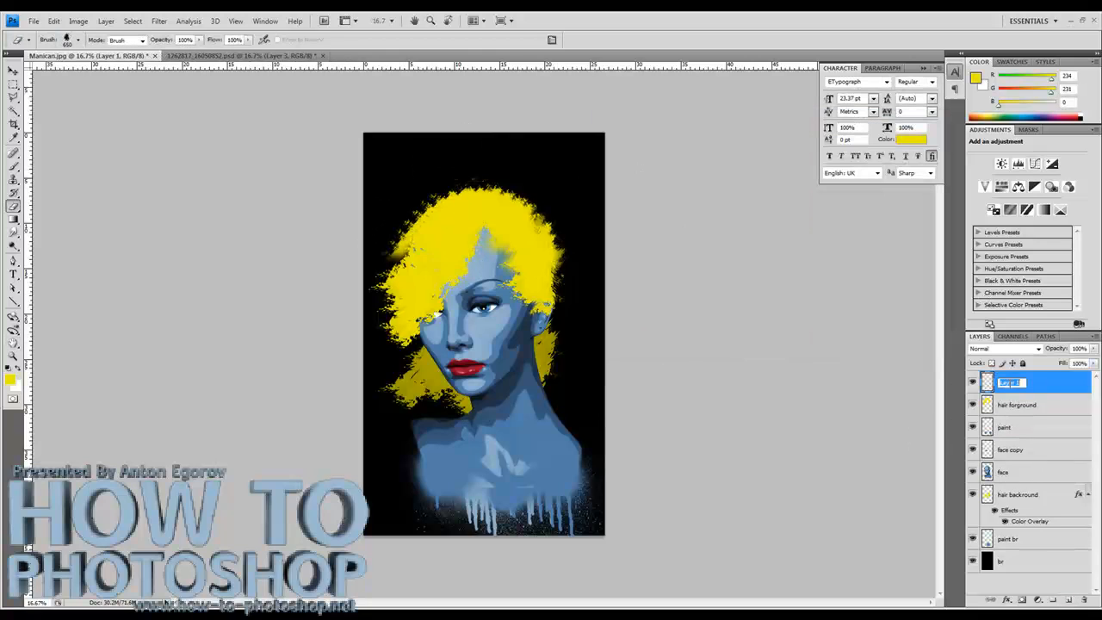
type("color")
key("Return")
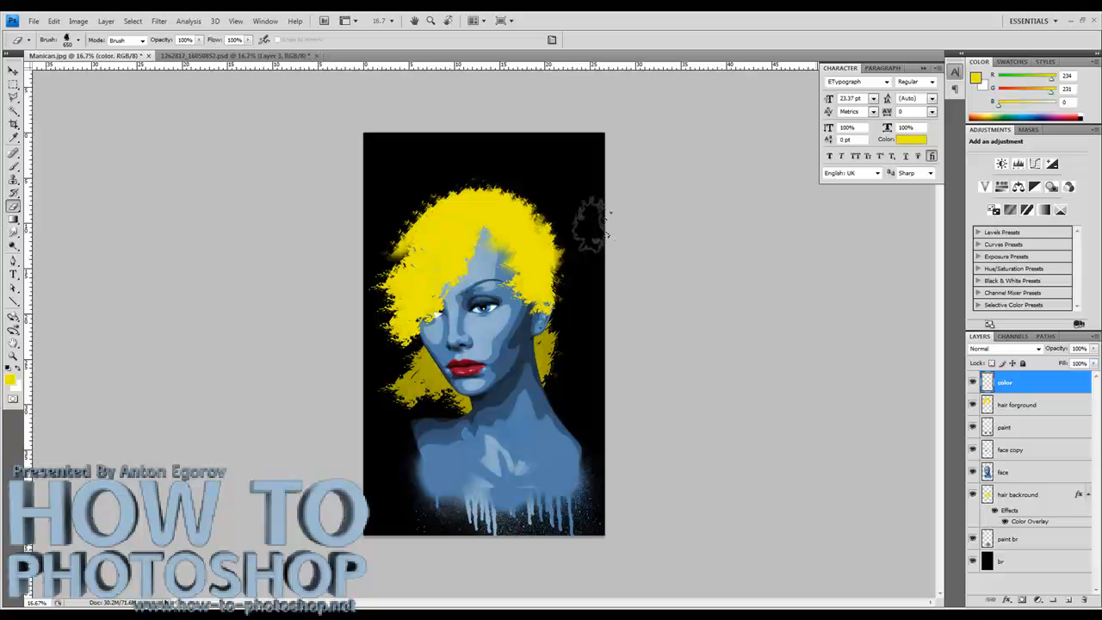
Step: Replace the current brushes with the Basic Brushes set and give the Eraser a hard round 388 px tip
right_click(476, 263)
left_click(618, 282)
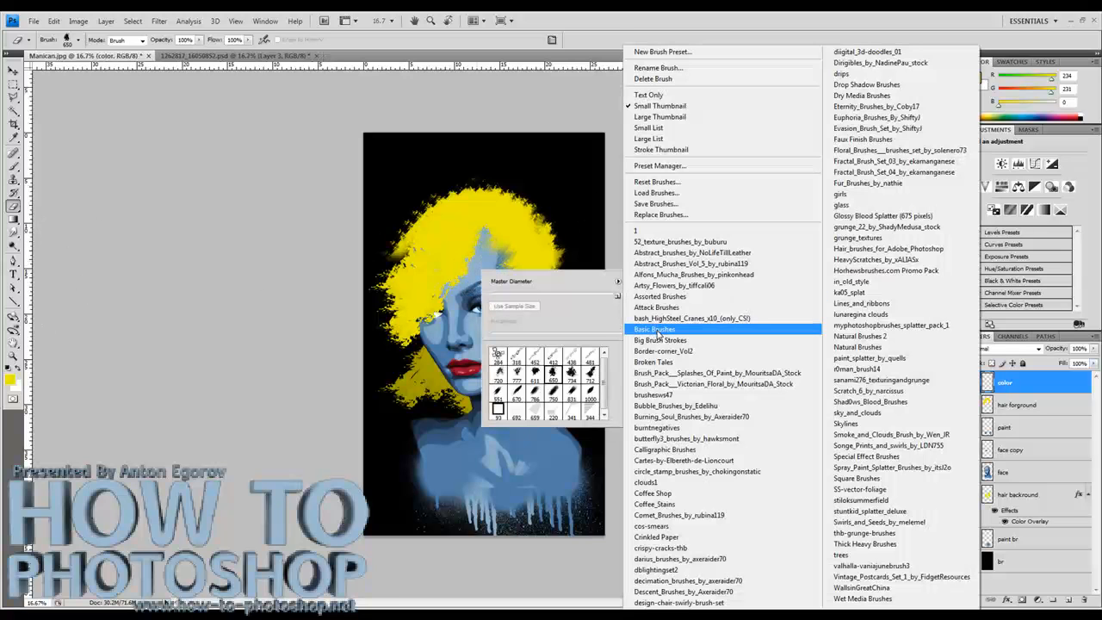
left_click(657, 329)
left_click(495, 234)
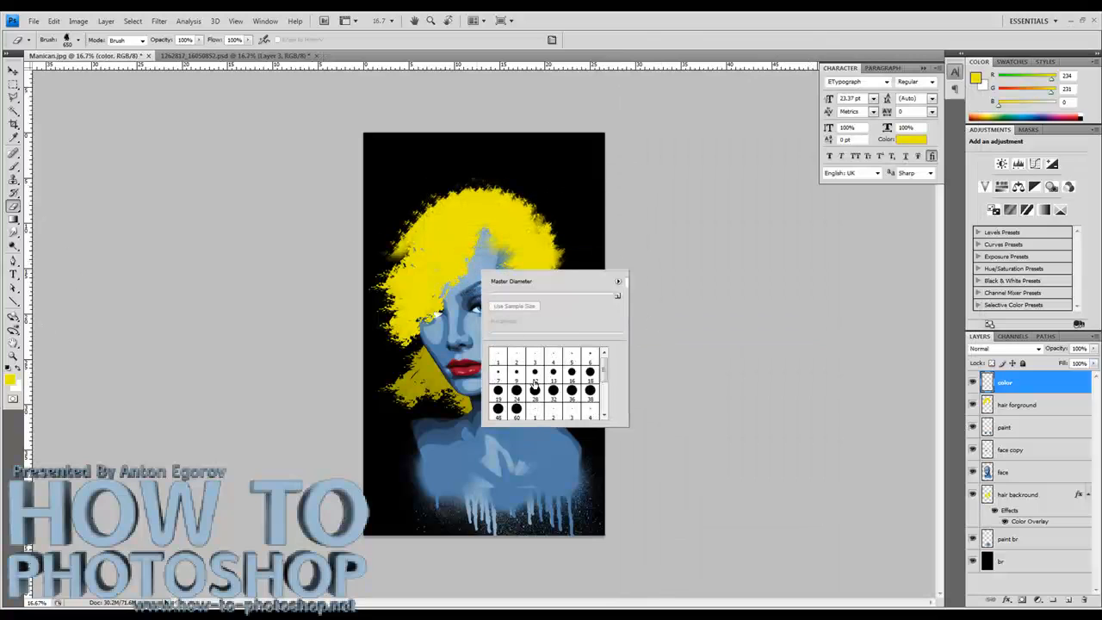
left_click(534, 376)
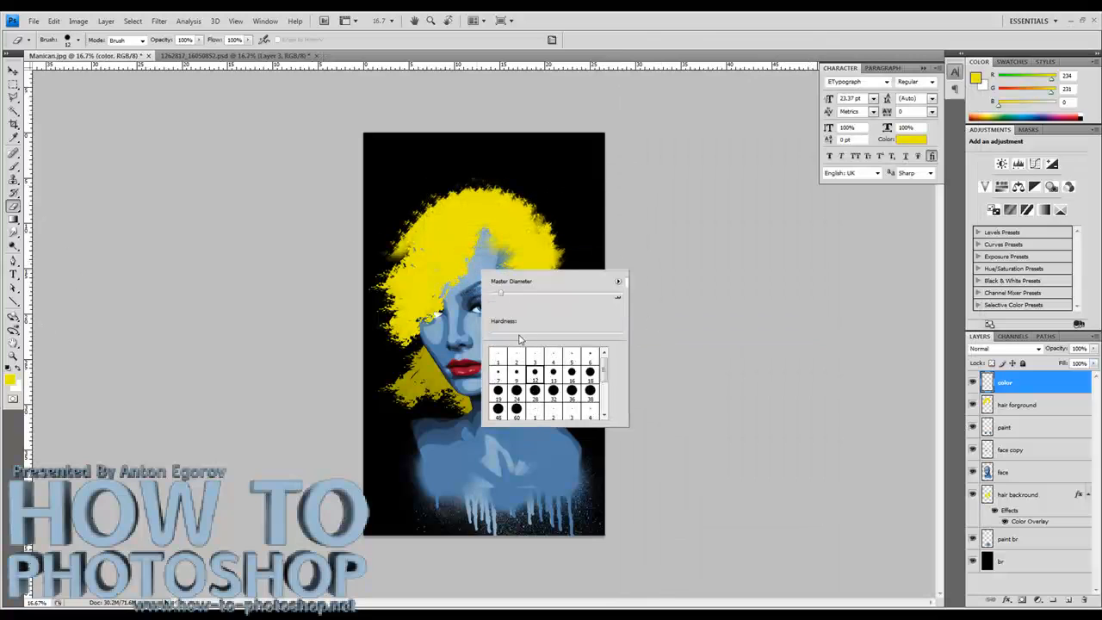
left_click_drag(504, 297, 621, 297)
left_click(375, 169)
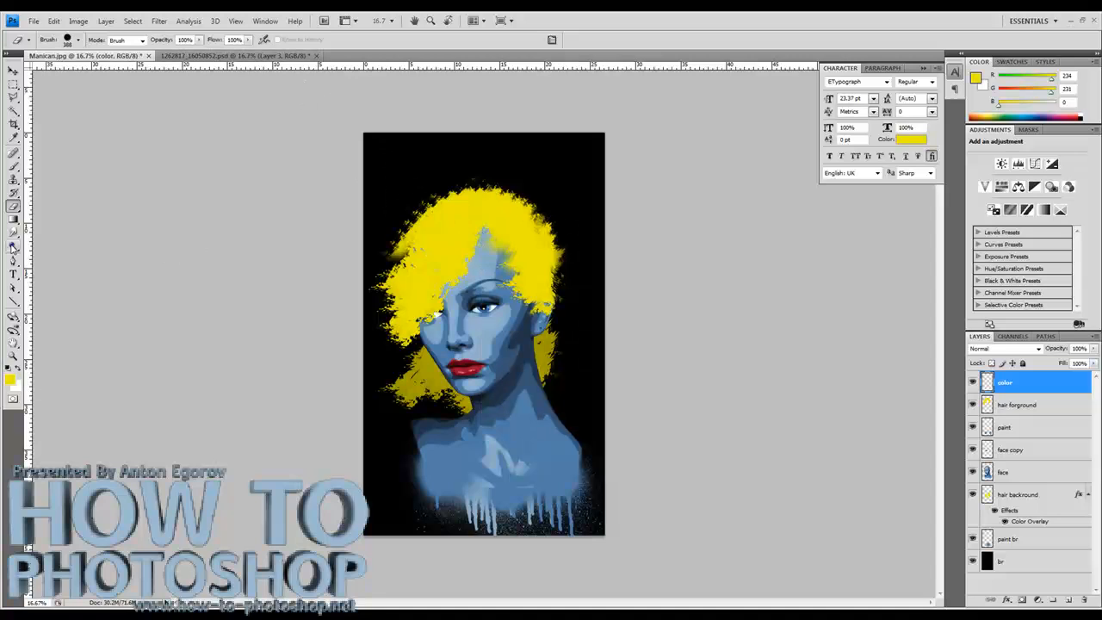
Step: Switch to the Brush tool with a hard round tip enlarged to 218 px
left_click(14, 166)
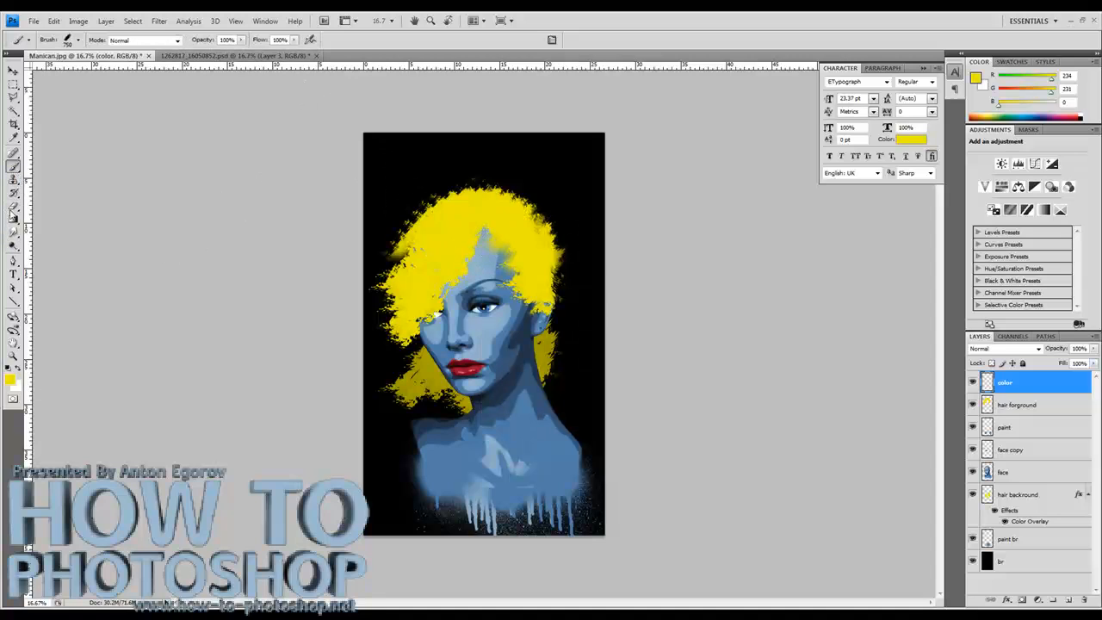
right_click(497, 208)
left_click(550, 308)
left_click_drag(545, 232, 629, 232)
Step: Try the 218 px brush with a few yellow dots on the black area around the upper right of the hair, and undo them
left_click(515, 155)
key("ctrl+z")
left_click(531, 173)
left_click(576, 221)
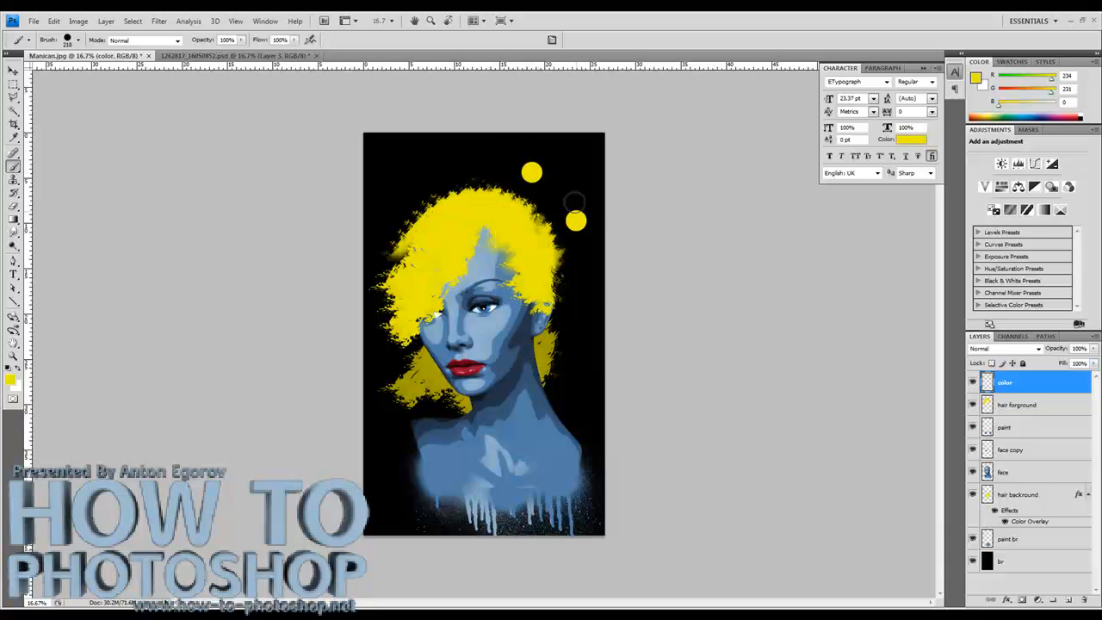
left_click(576, 191)
left_click(560, 154)
key("ctrl+alt+z")
key("ctrl+alt+z")
key("ctrl+alt+z")
key("ctrl+alt+z")
Step: Enlarge the hard round brush to 1000 px and undo the test dab made with it
right_click(510, 214)
key("Escape")
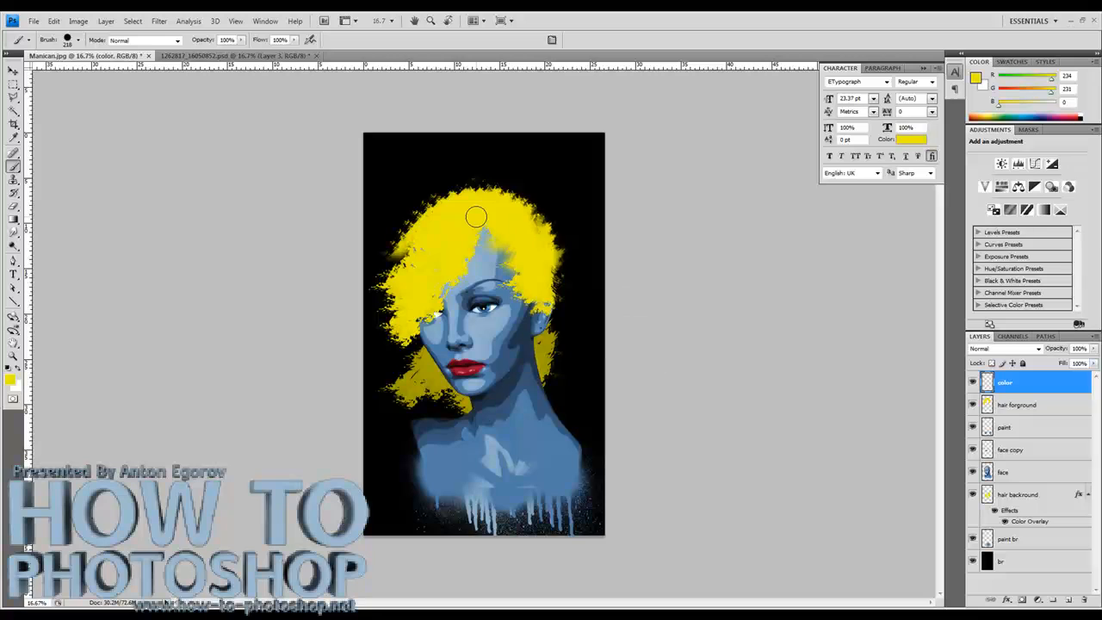
right_click(509, 209)
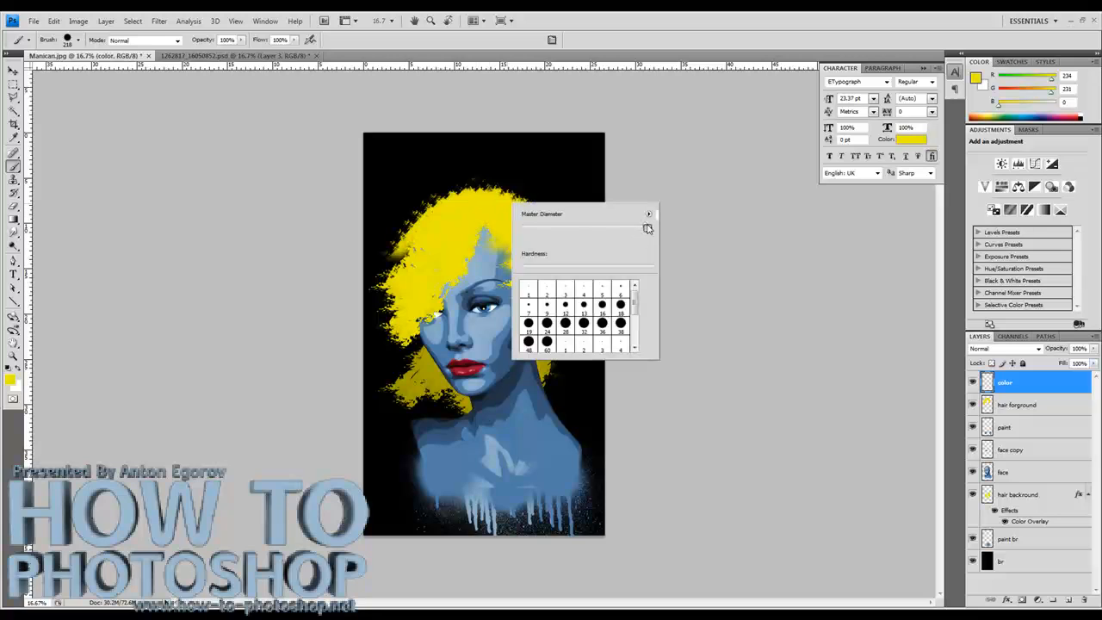
left_click(78, 41)
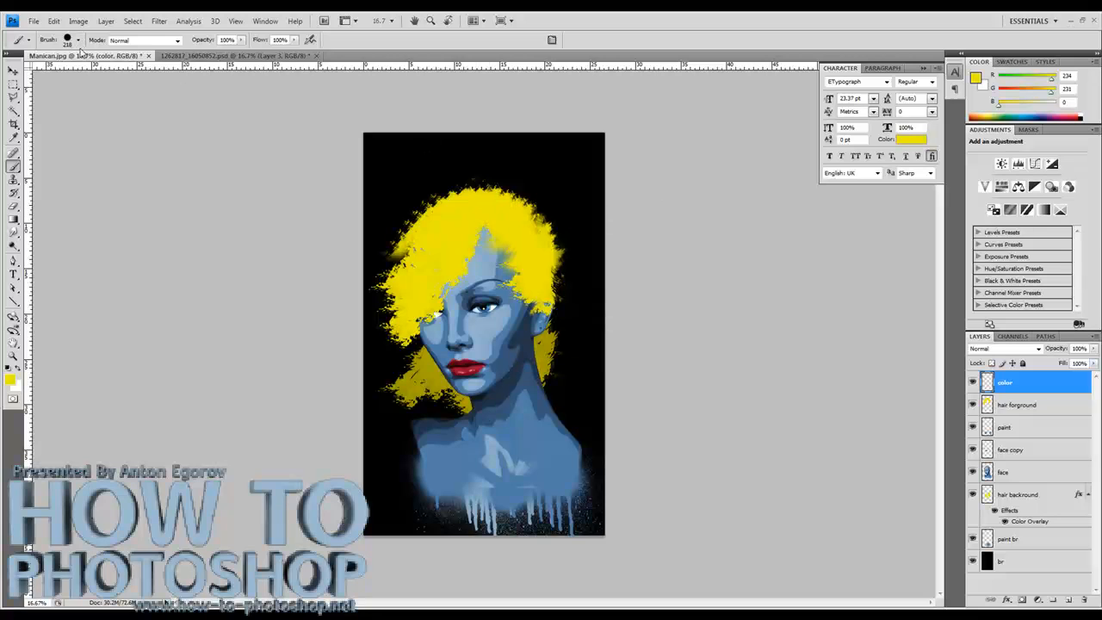
left_click(78, 41)
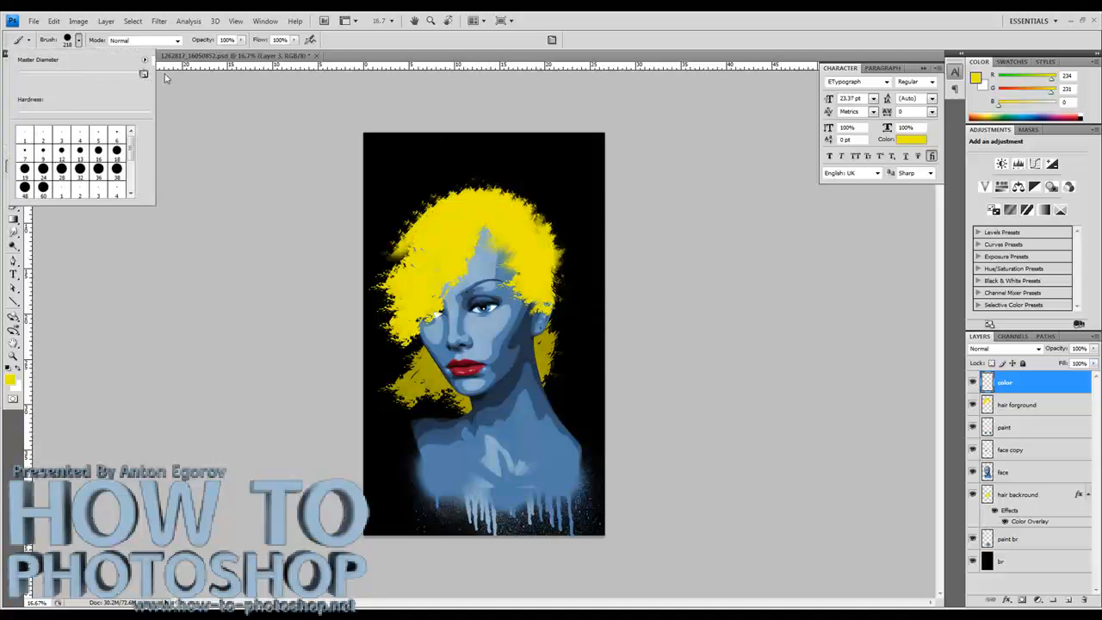
left_click(510, 129)
left_click(510, 129)
key("ctrl+z")
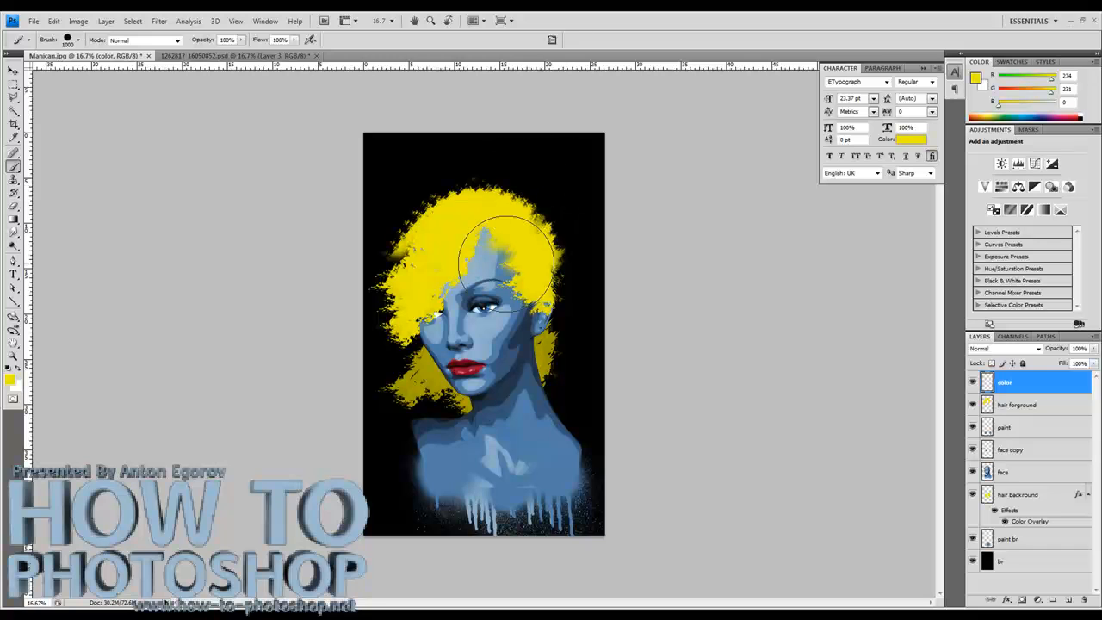
Step: Set the foreground colour to red (255, 0, 0) and paint large dabs over the shoulders and chest on the "color" layer
left_click(10, 382)
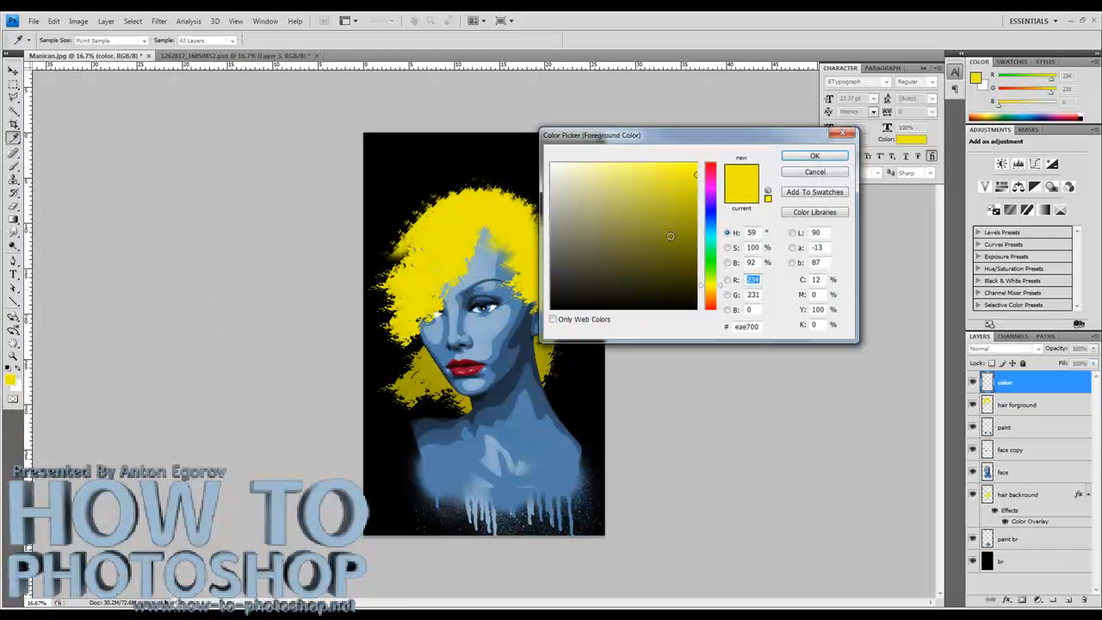
left_click_drag(713, 291, 721, 153)
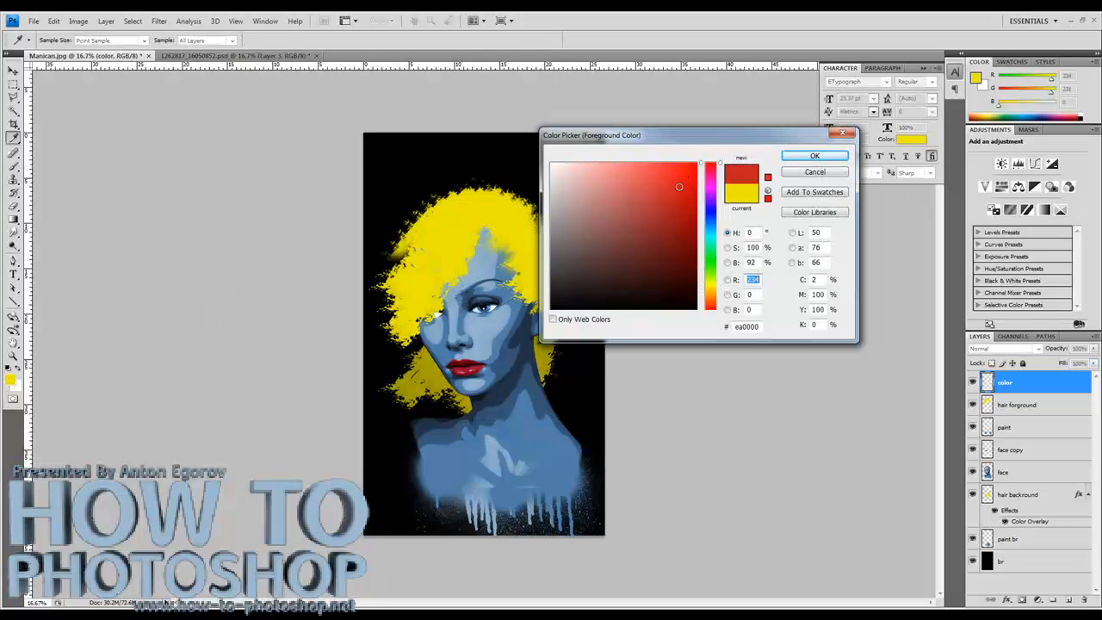
left_click(825, 155)
key("b")
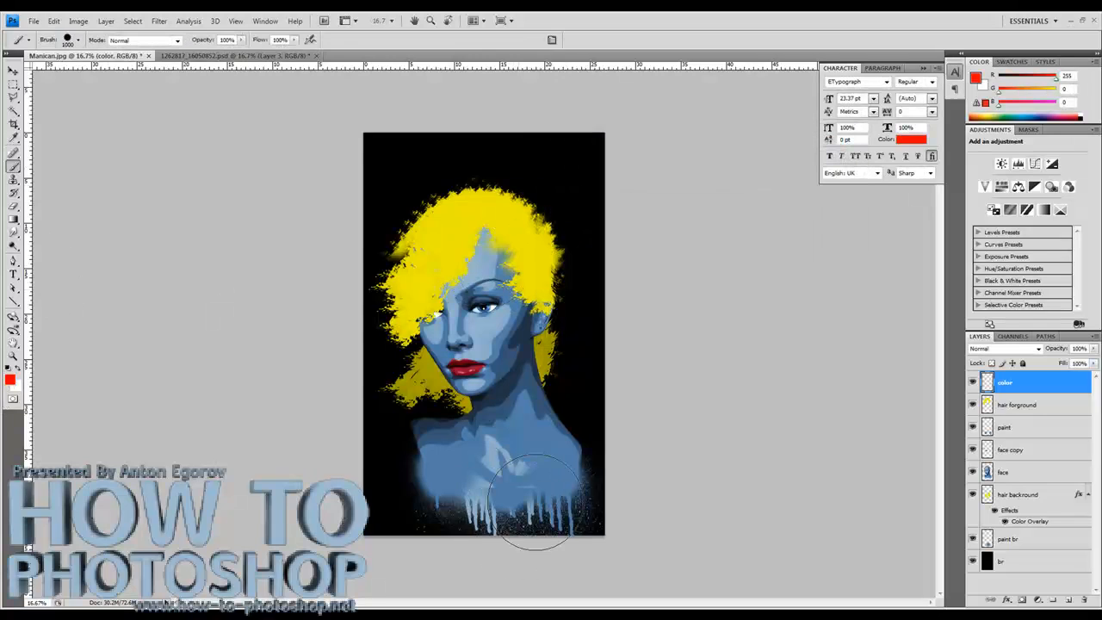
left_click(538, 490)
left_click(456, 489)
left_click(569, 465)
left_click(415, 444)
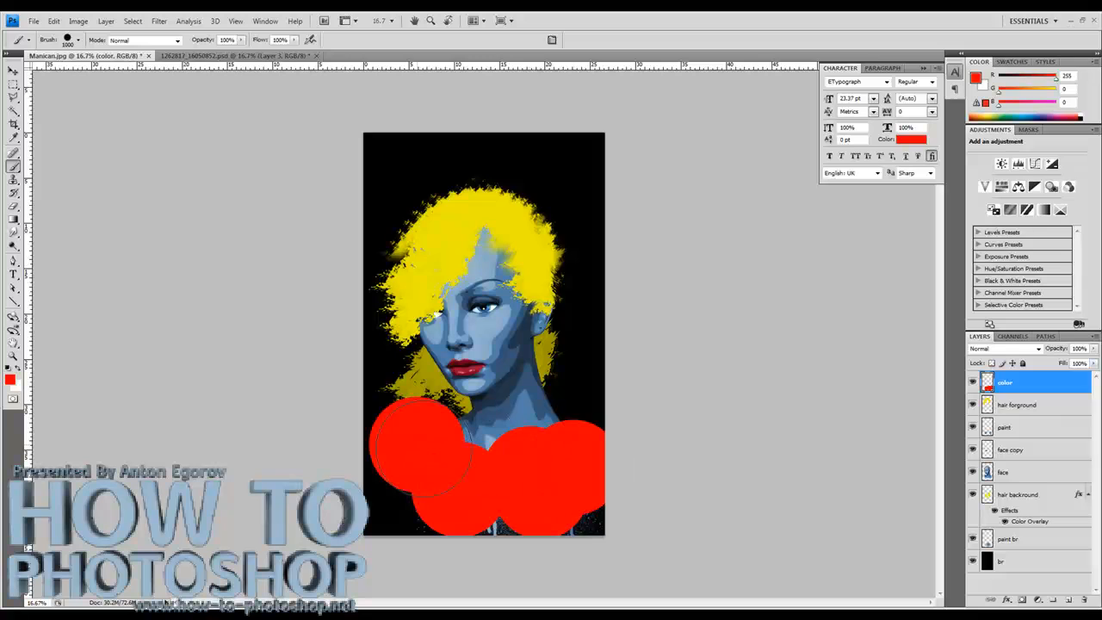
left_click(404, 500)
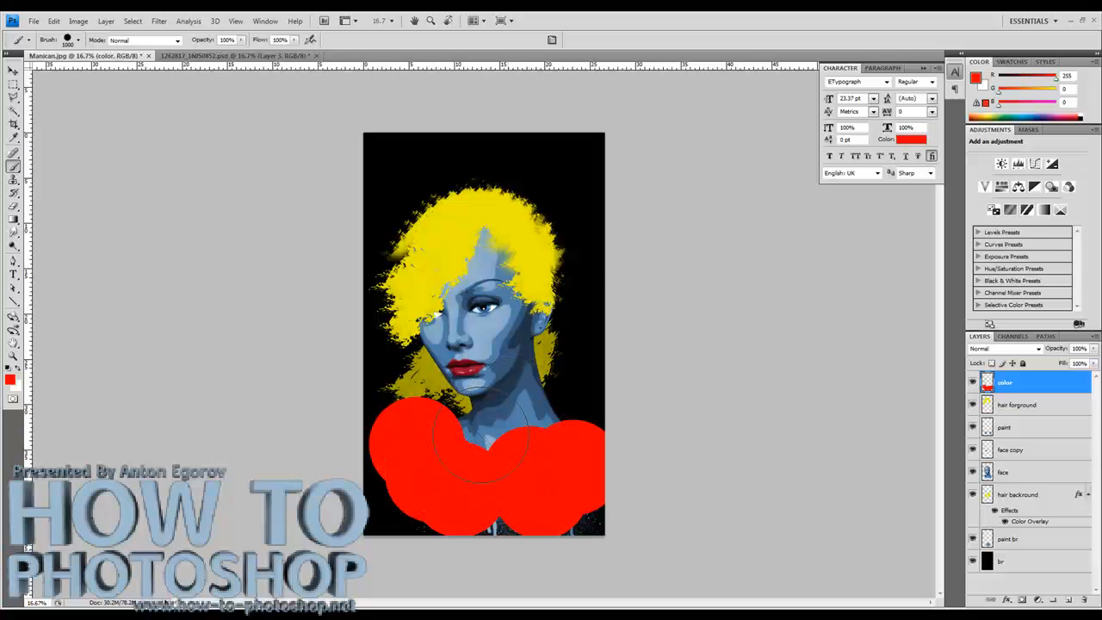
Step: Set the foreground colour to green 36ff00 and paint large dabs over the neck and lower face on the "color" layer
left_click(10, 379)
left_click(709, 256)
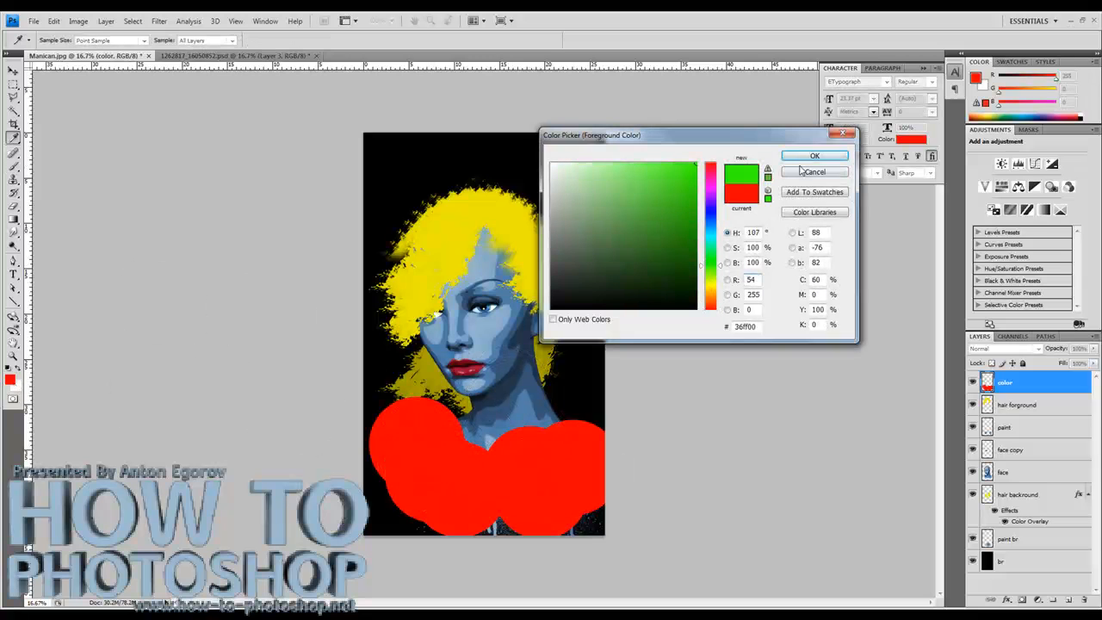
left_click(815, 155)
left_click(540, 392)
left_click(506, 418)
left_click(535, 317)
left_click(441, 403)
left_click(435, 316)
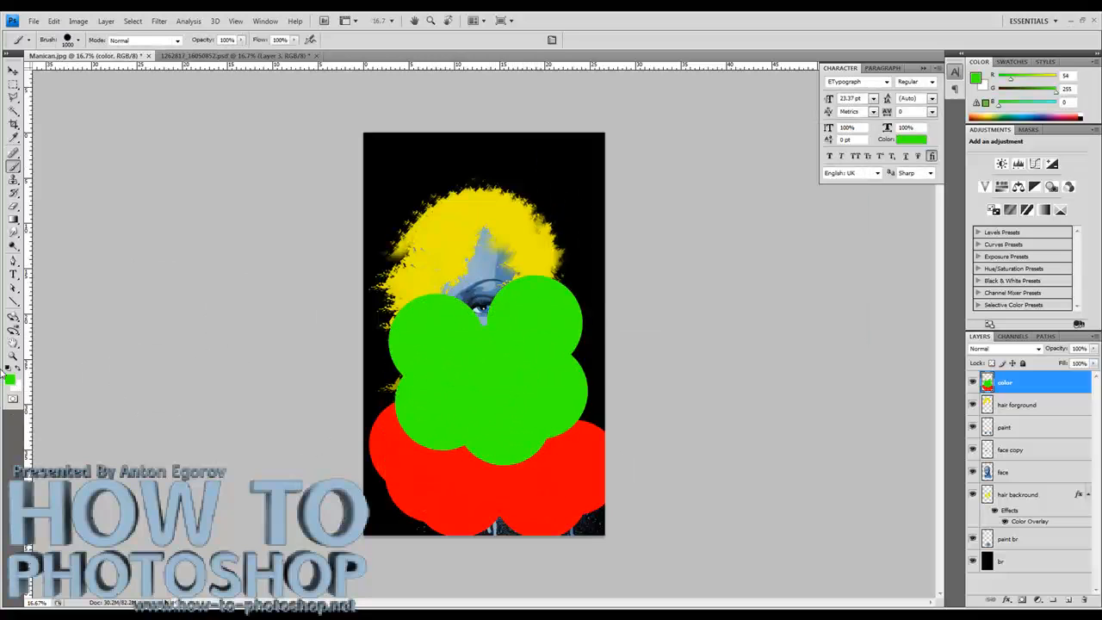
Step: Set the foreground colour to purple a200ff and paint large dabs over the hair, forehead and upper background on the "color" layer
left_click(9, 379)
left_click(711, 200)
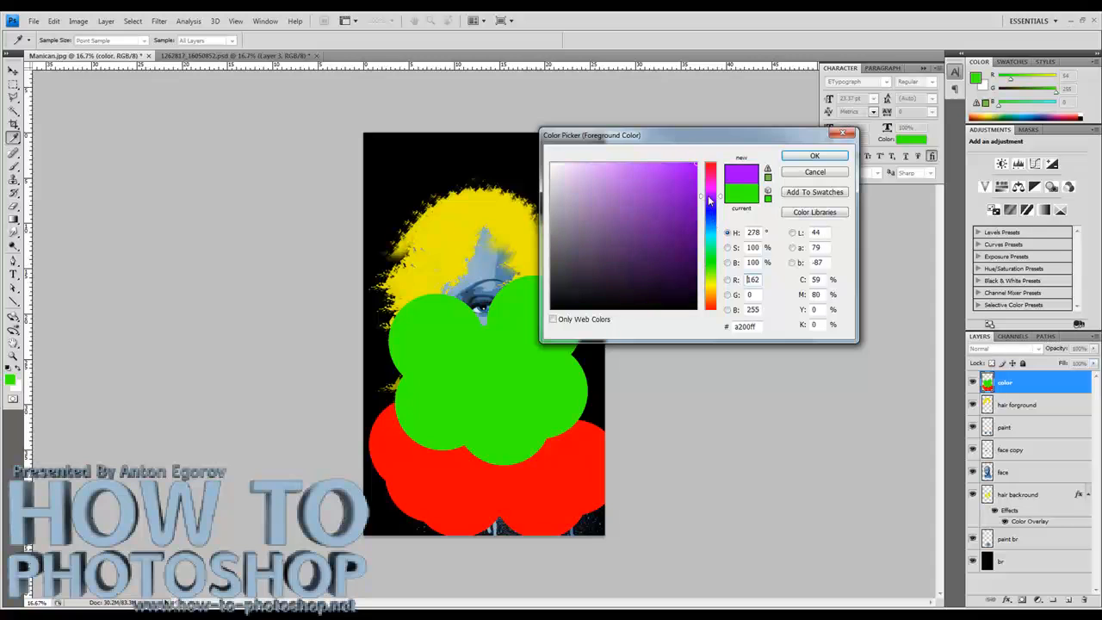
left_click(815, 156)
left_click(550, 257)
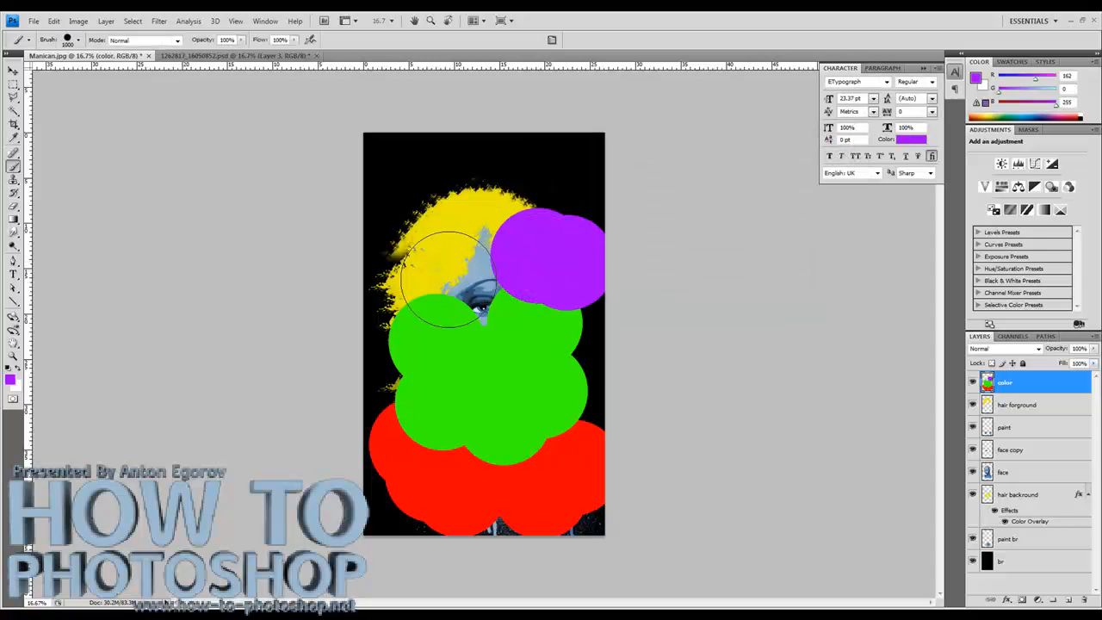
left_click(450, 284)
left_click(536, 198)
left_click(465, 226)
left_click(432, 245)
left_click(402, 285)
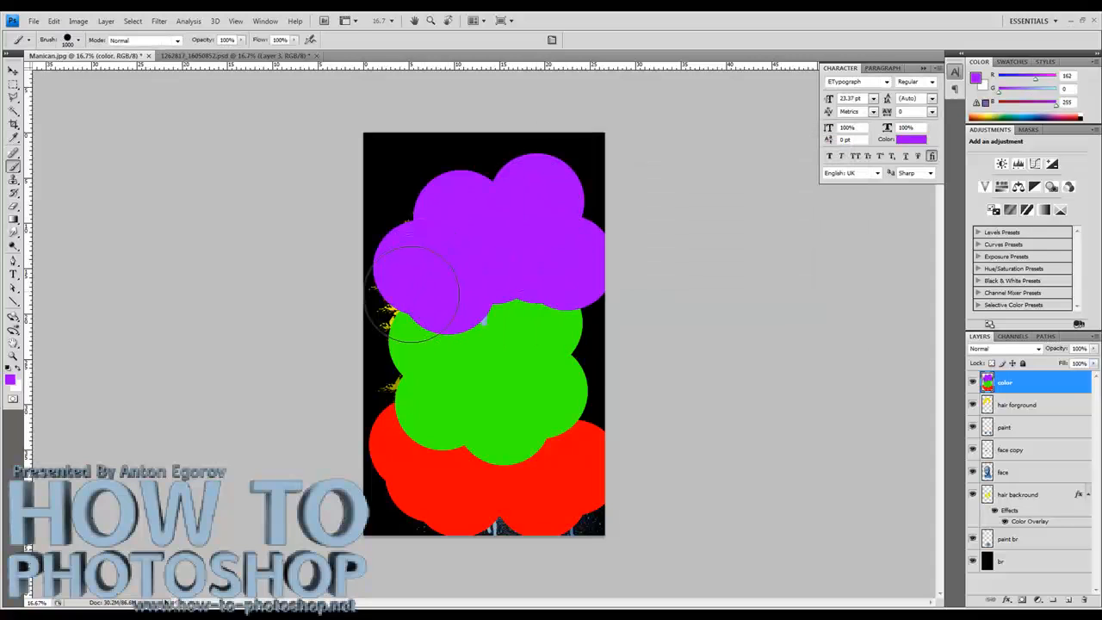
left_click(397, 232)
left_click(404, 207)
left_click(431, 331)
left_click(487, 332)
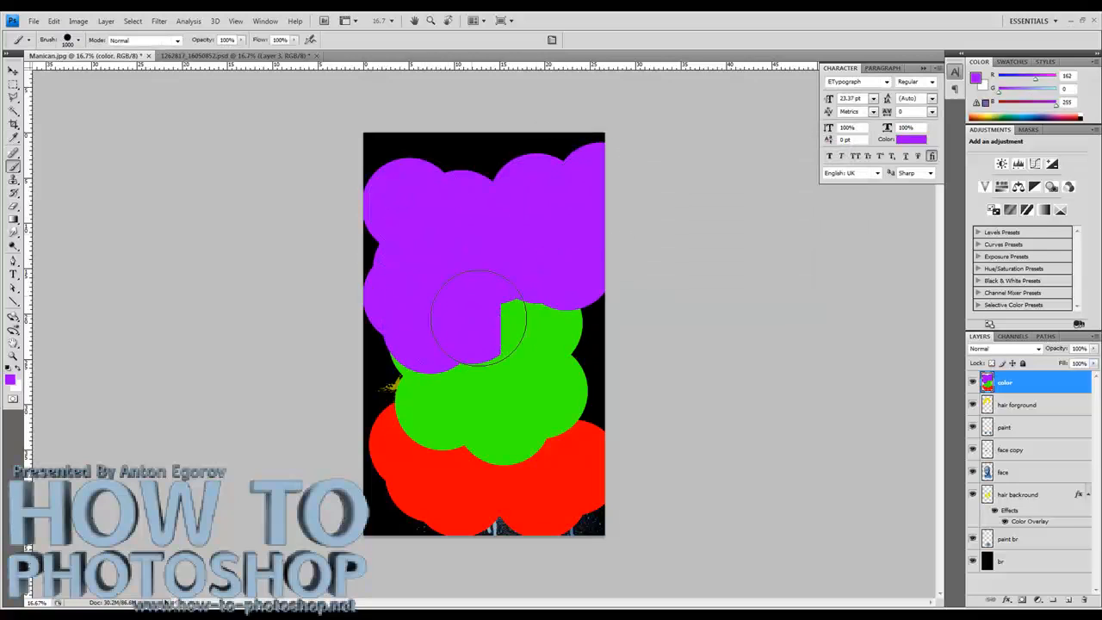
left_click(508, 336)
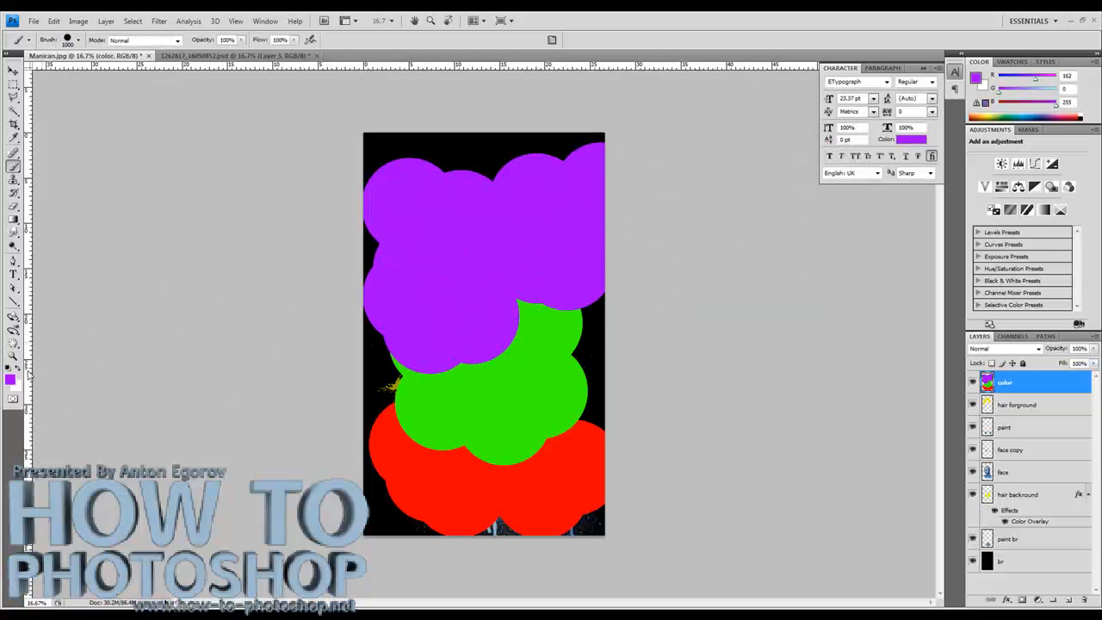
Step: Set the foreground colour to orange (255, 144, 0) and paint two large dabs beside the eye and ear at the face's right edge
left_click(10, 381)
left_click(715, 294)
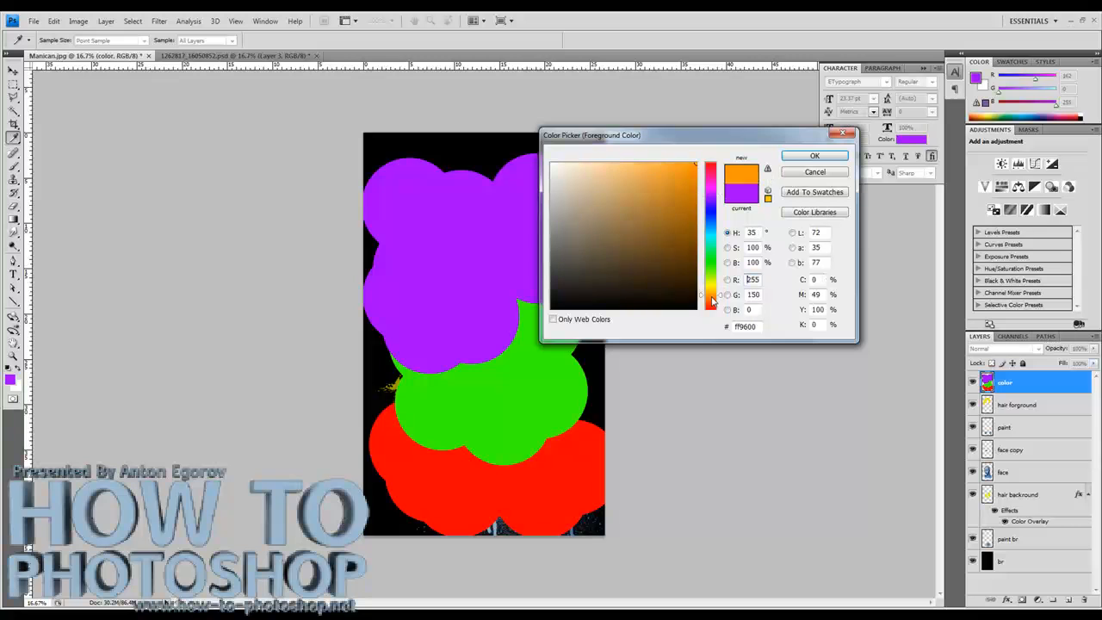
left_click(806, 158)
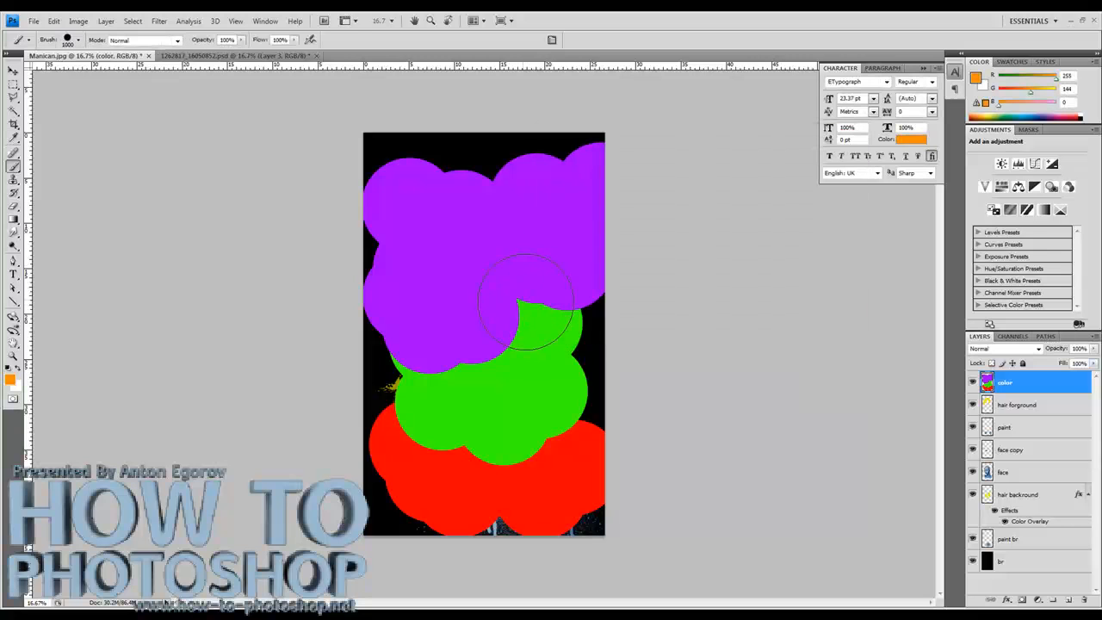
left_click(522, 295)
left_click(560, 317)
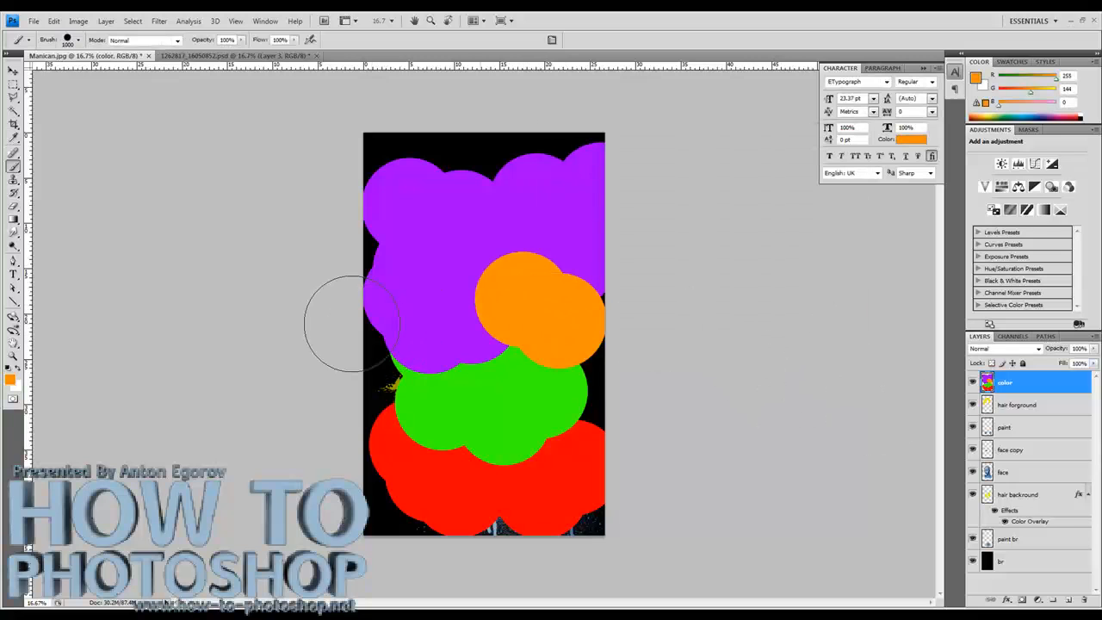
Step: Apply a Gaussian Blur with a radius of 250 pixels to the "color" layer
left_click(160, 21)
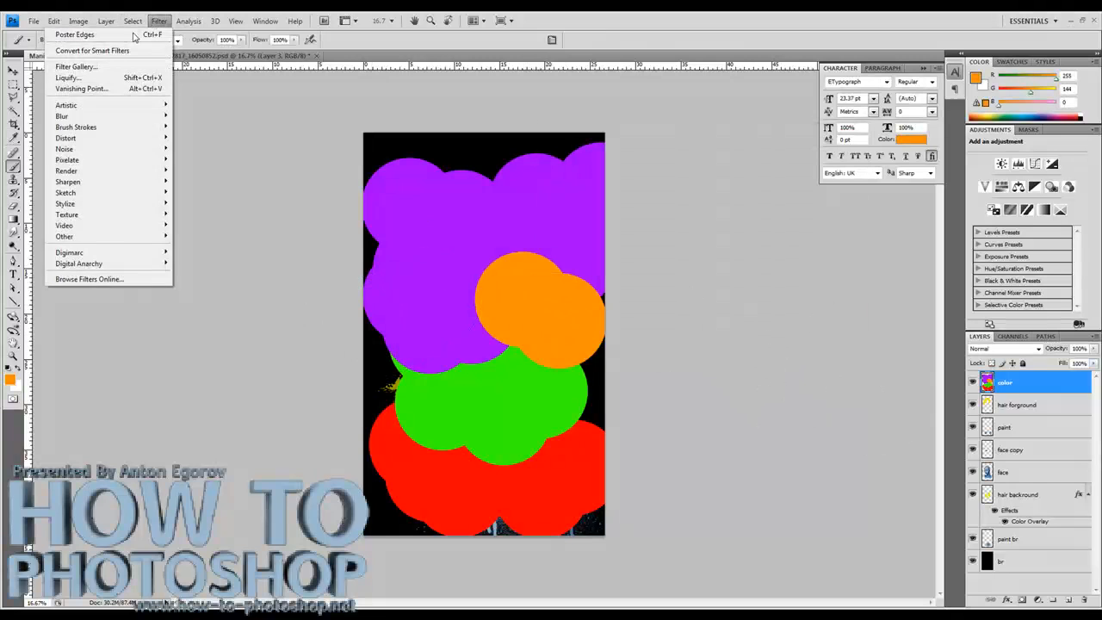
mouse_move(99, 116)
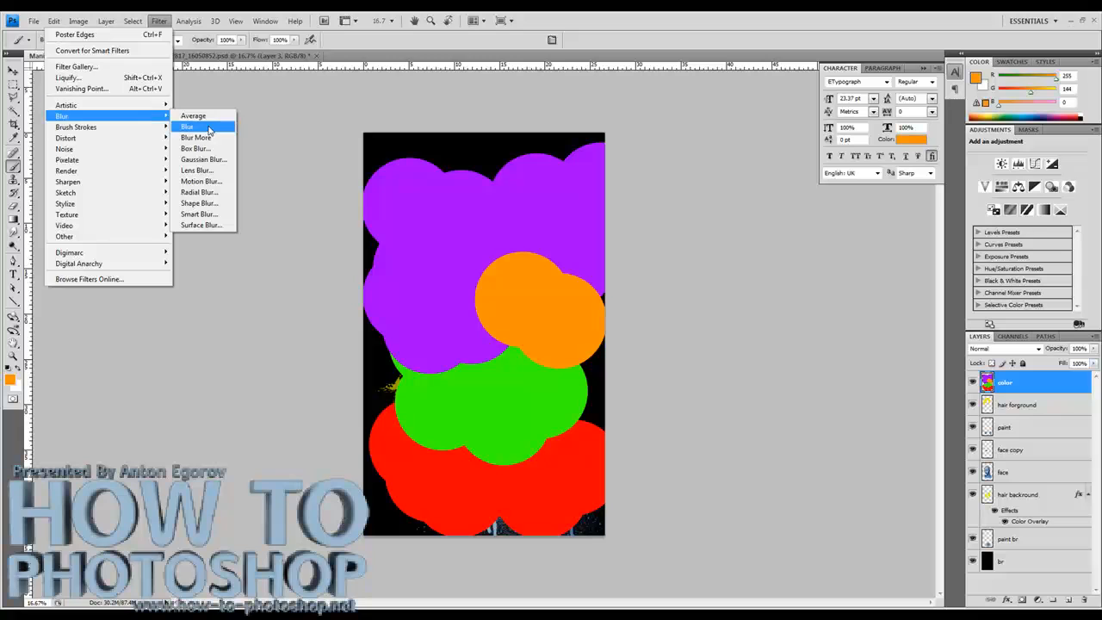
left_click(194, 161)
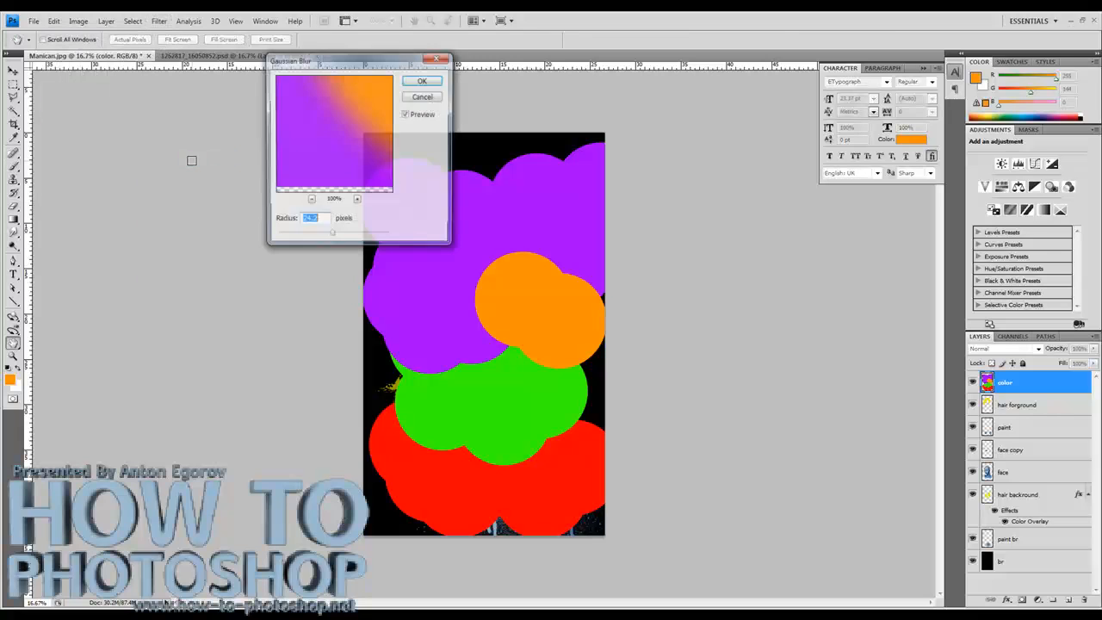
left_click_drag(330, 235, 398, 239)
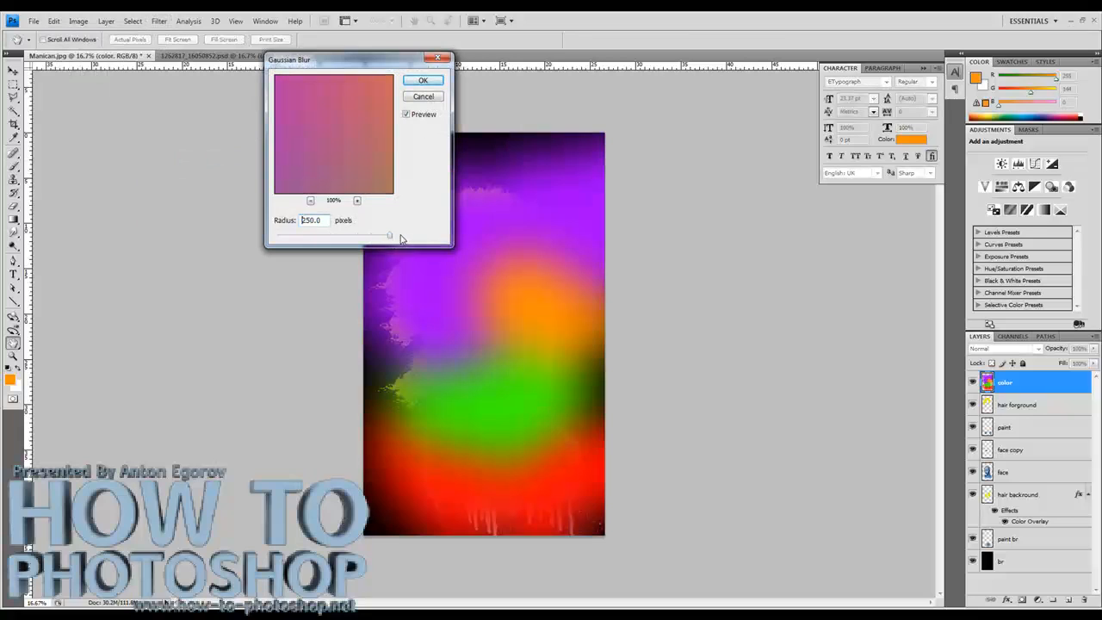
left_click(423, 81)
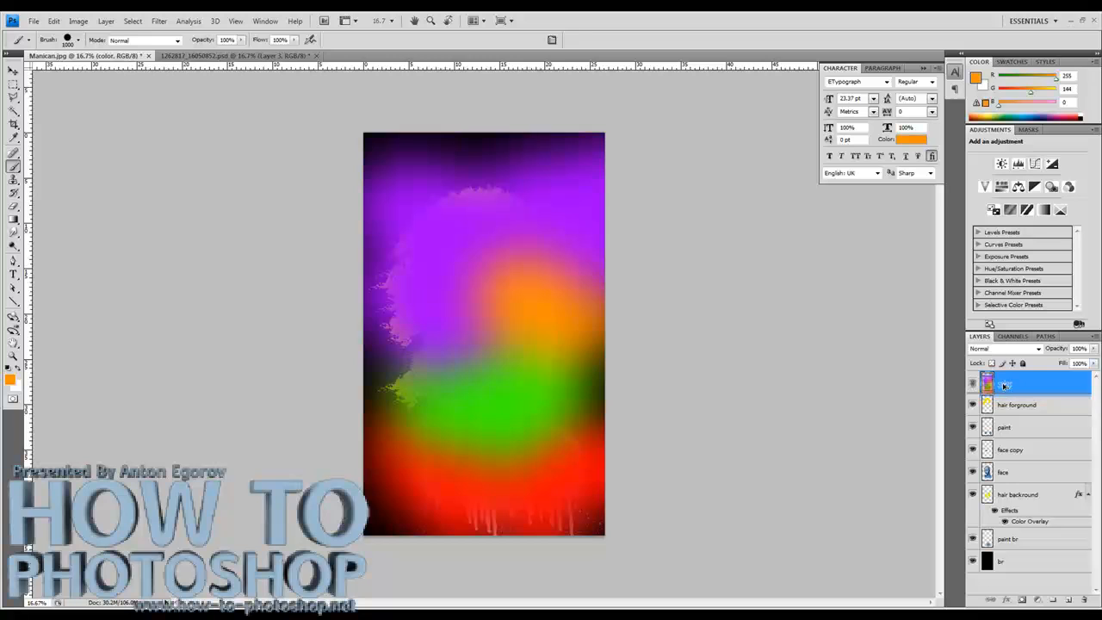
Step: Duplicate the "color" layer to just above the black "br" layer and hide the copy
mouse_move(1005, 385)
left_mouse_down()
mouse_move(1014, 485)
mouse_move(998, 544)
left_mouse_up()
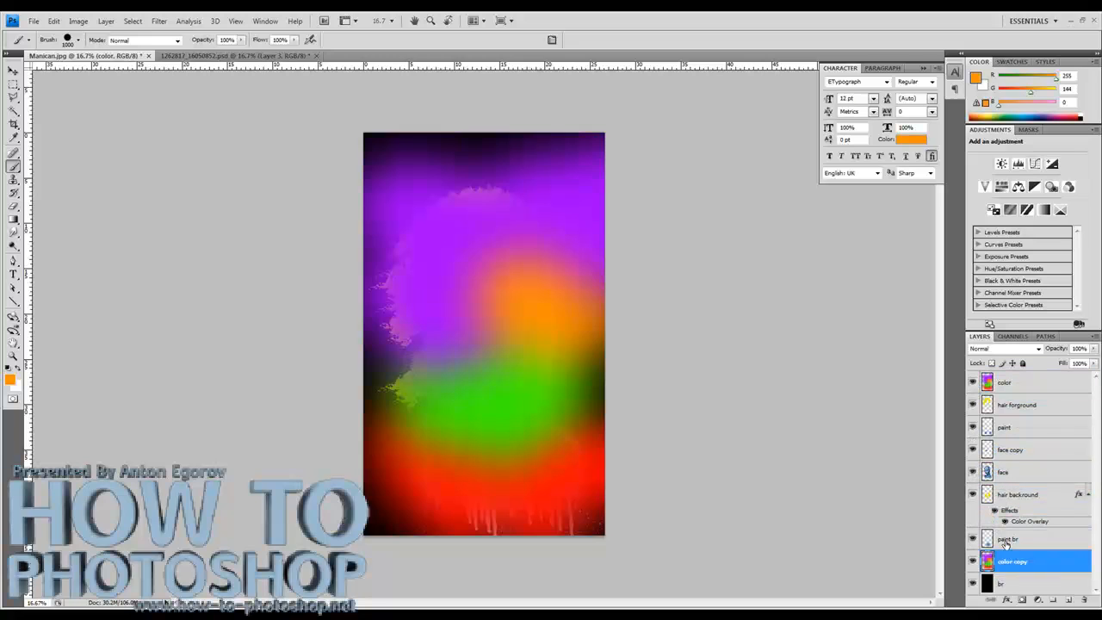
left_click(974, 562)
Step: Blur the original "color" layer a second time with a 250-pixel Gaussian Blur
left_click(997, 382)
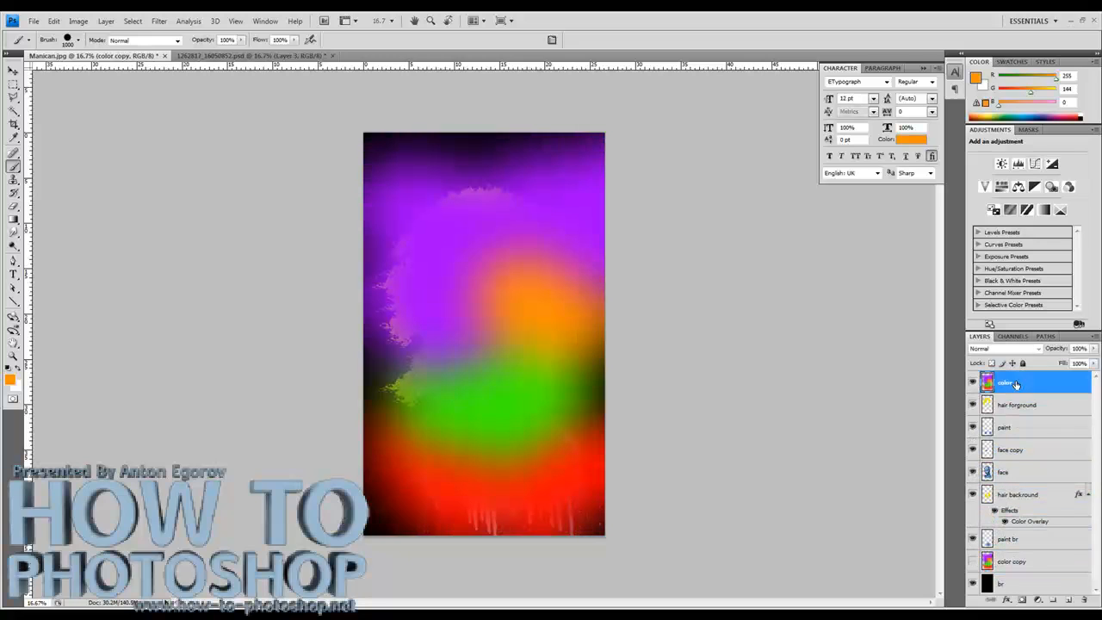
left_click(158, 22)
left_click(159, 26)
left_click(158, 25)
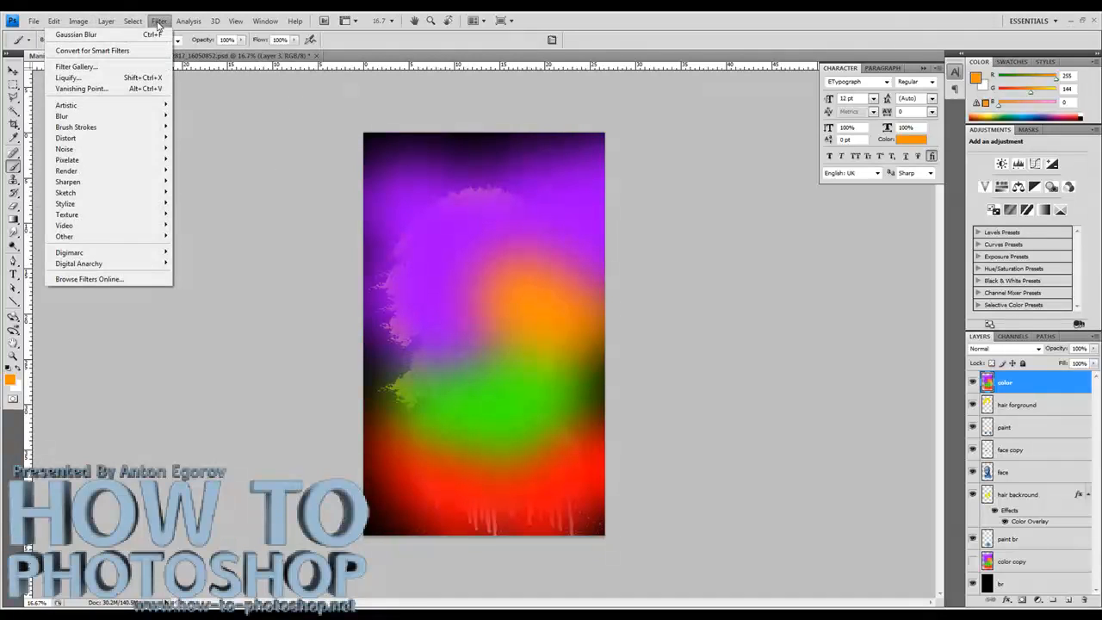
mouse_move(121, 119)
left_click(203, 160)
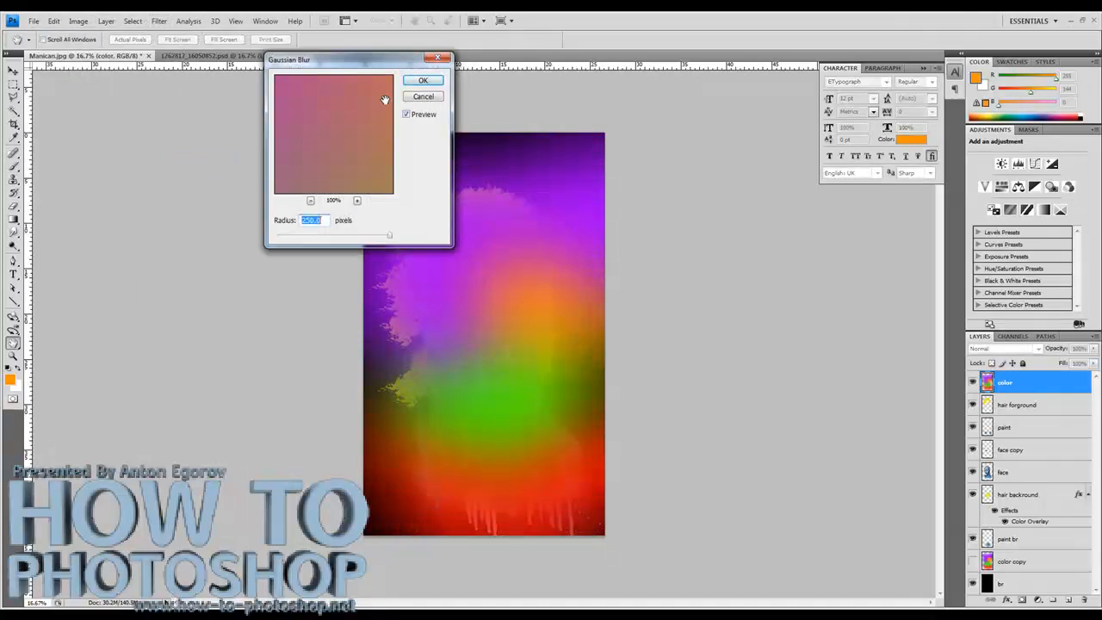
left_click(425, 81)
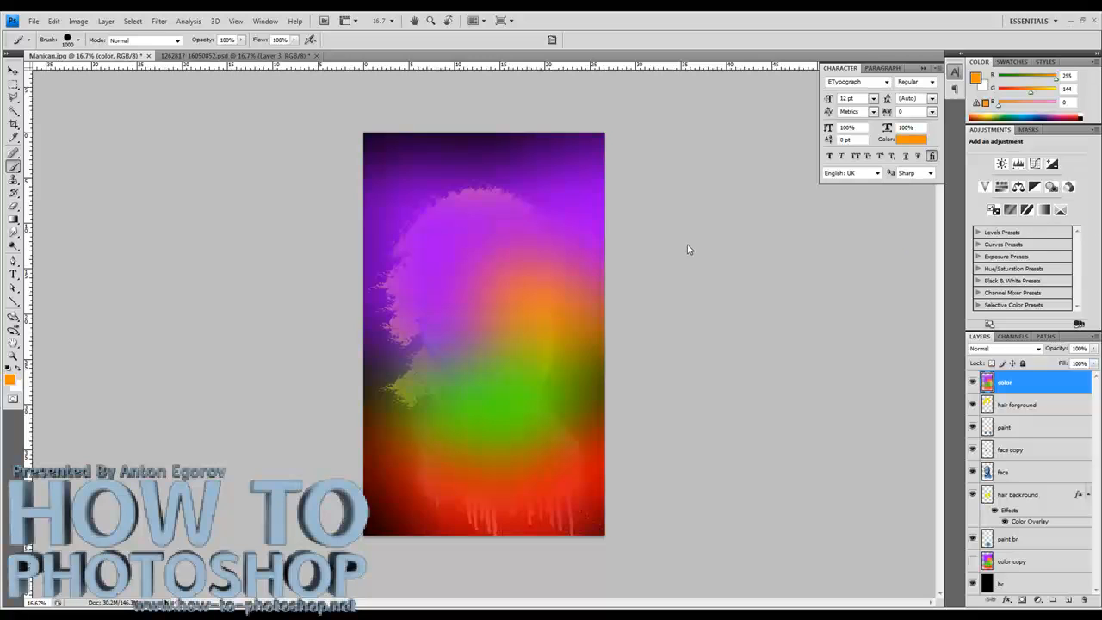
Step: Set the "color" layer's blend mode to Soft Light, comparing it with Hard Light before settling on Soft Light
left_click(980, 348)
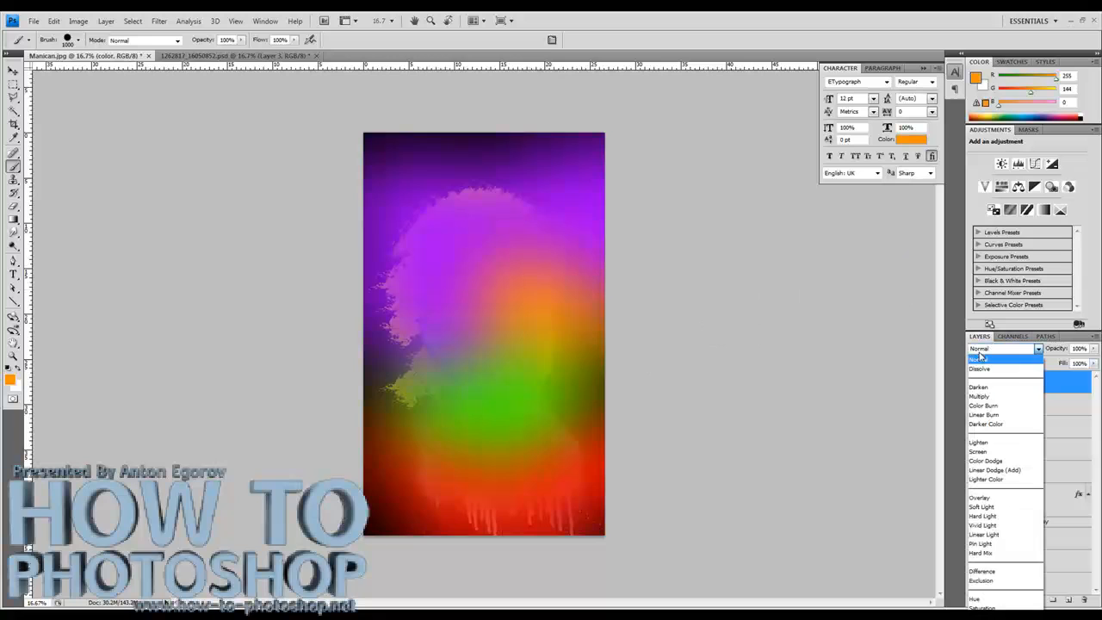
left_click(984, 507)
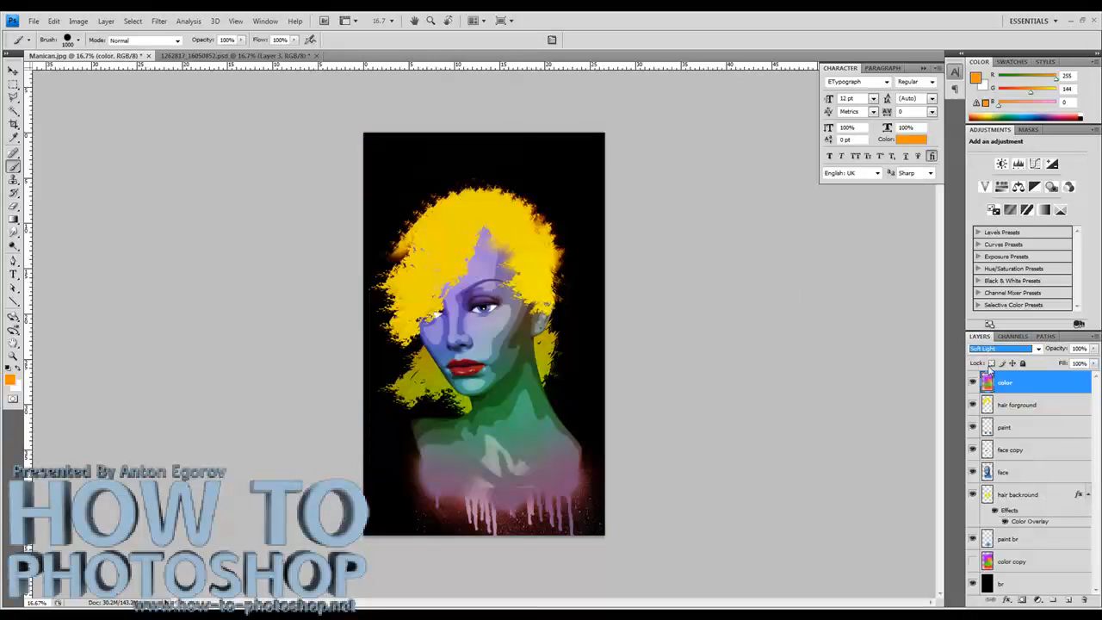
left_click(1001, 353)
left_click(998, 519)
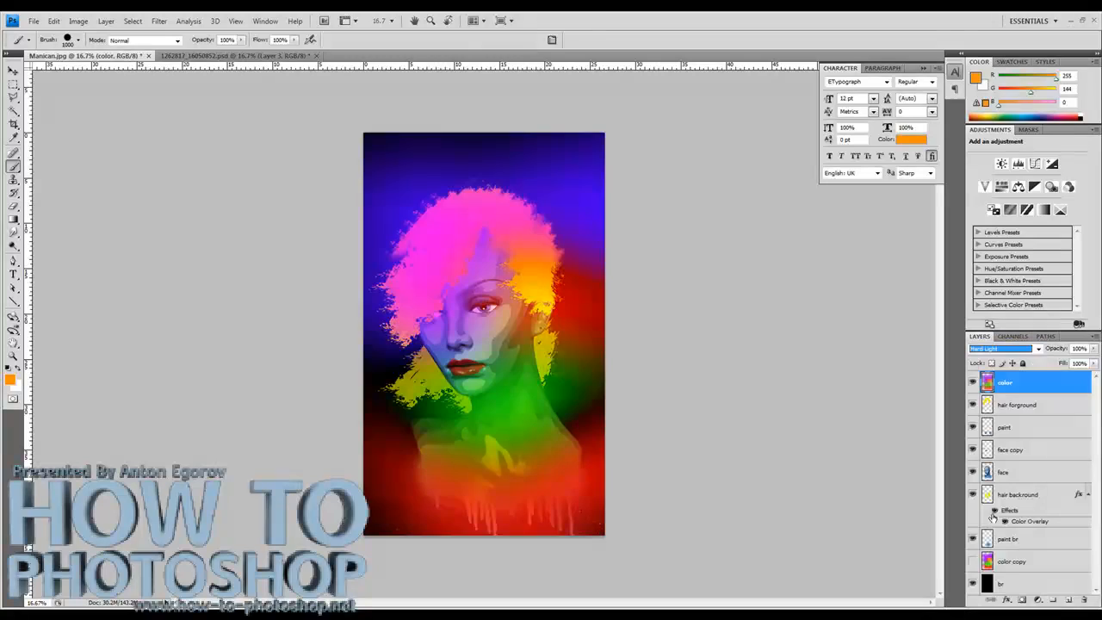
left_click(990, 354)
left_click(995, 508)
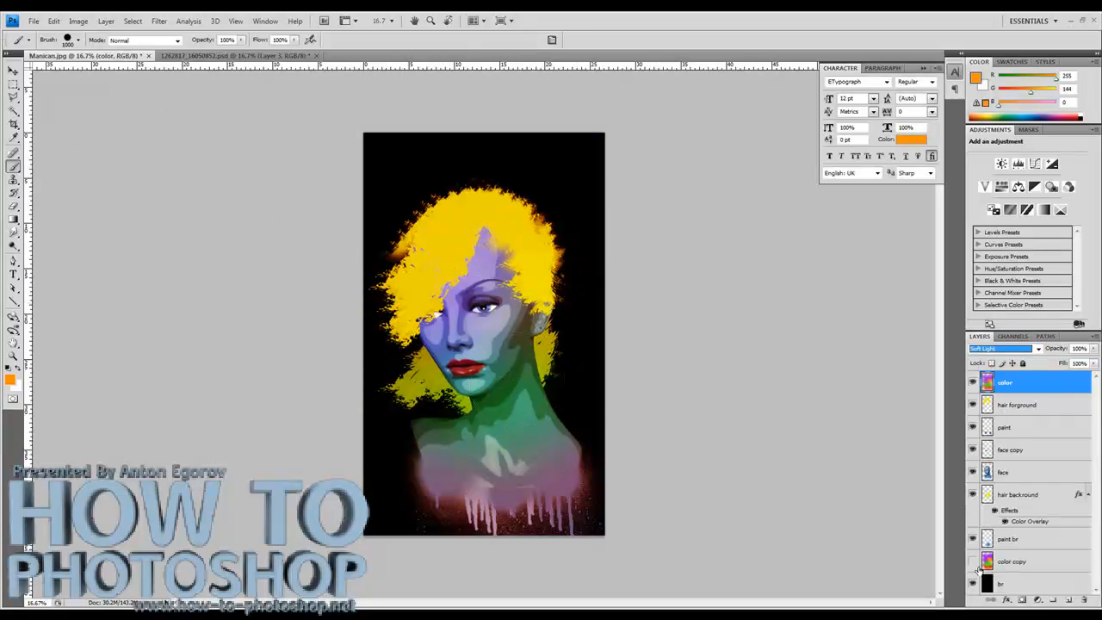
Step: Rename the "color copy" layer to "color br" and make it visible
left_click(1005, 568)
double_click(1019, 564)
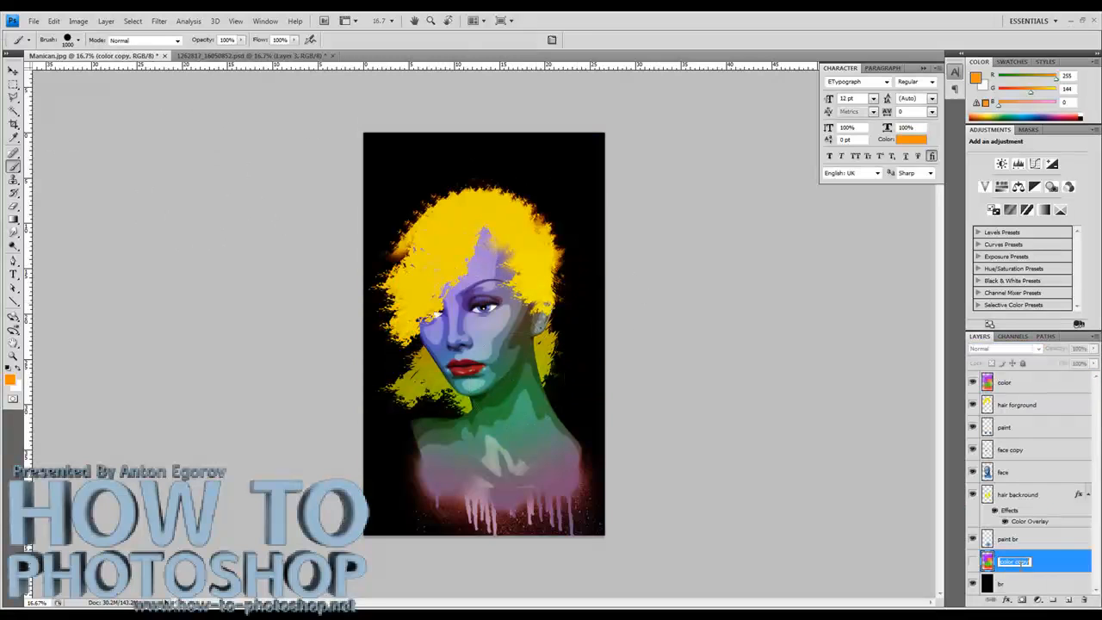
double_click(1023, 562)
type("br")
left_click(1025, 585)
left_click(974, 562)
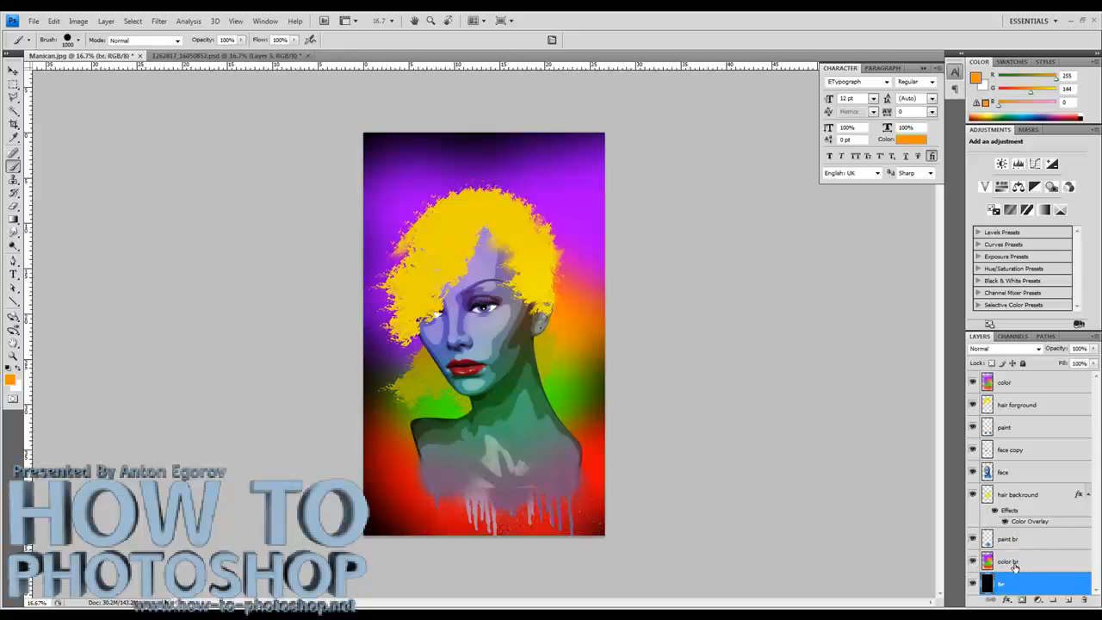
Step: Apply a Gaussian Blur with a radius of 250 pixels to the "color br" layer
left_click(1013, 565)
left_click(159, 22)
mouse_move(81, 118)
left_click(198, 162)
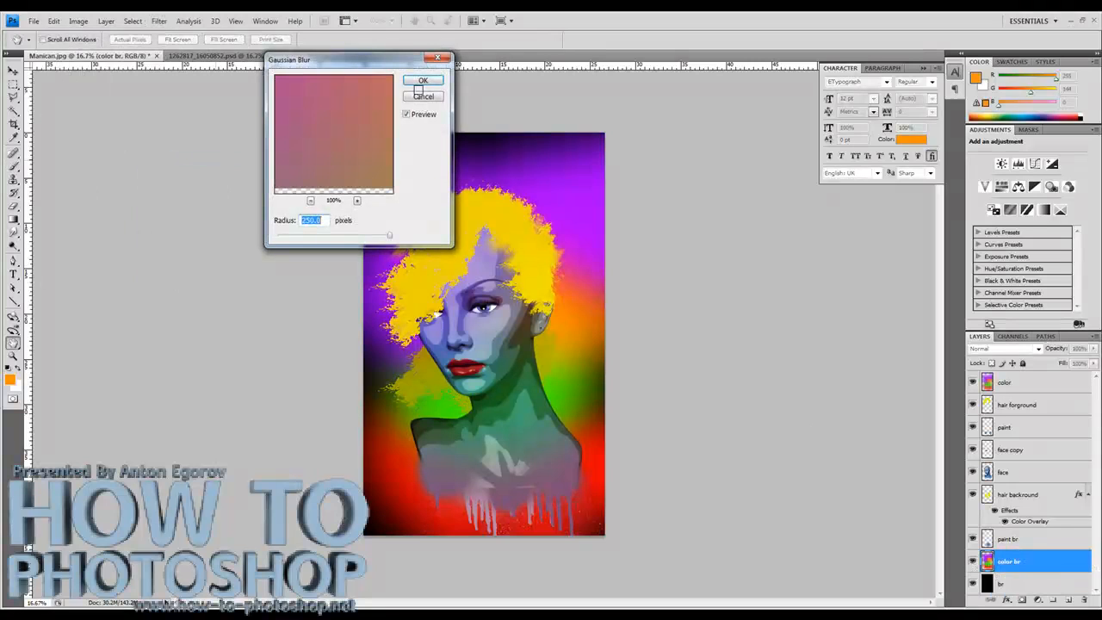
left_click(423, 80)
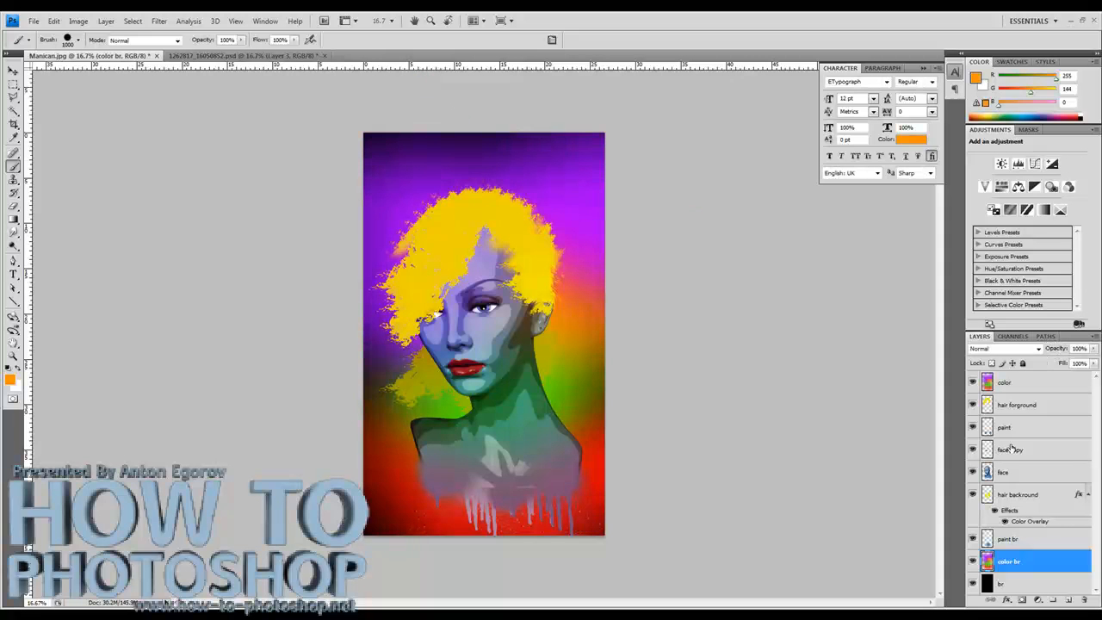
Step: Lower the opacity of the "color br" layer to 6% and switch to the Move tool
left_click(1095, 349)
left_click_drag(1092, 362, 1041, 364)
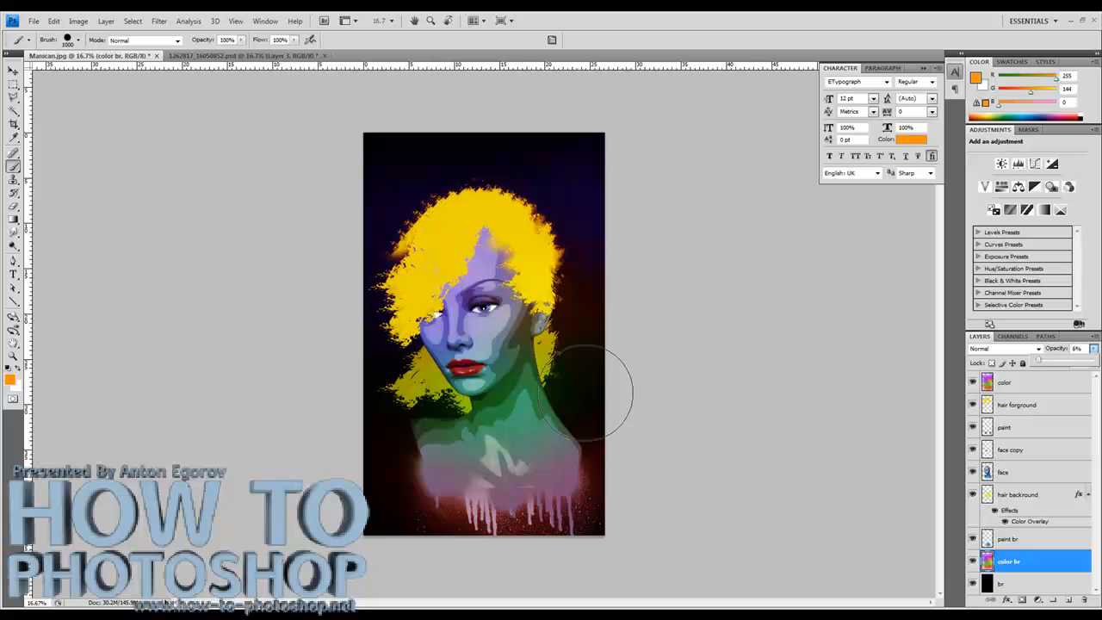
left_click(13, 70)
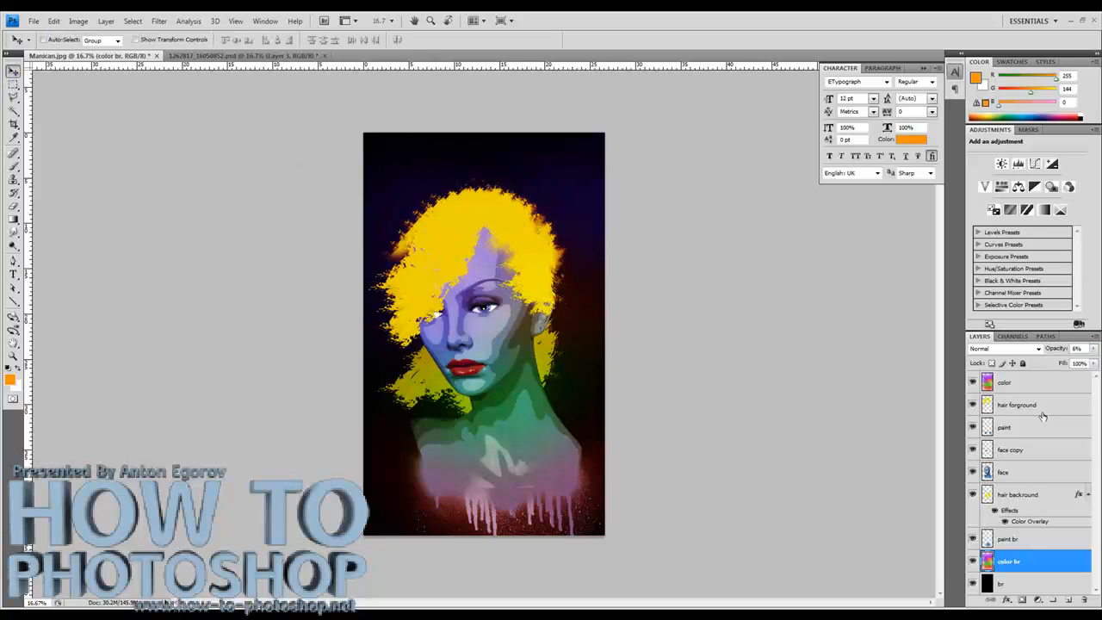
Step: Save the document in Photoshop format as "blue girl" in the src folder, keeping layers and maximum compatibility
left_click(32, 21)
left_click(44, 177)
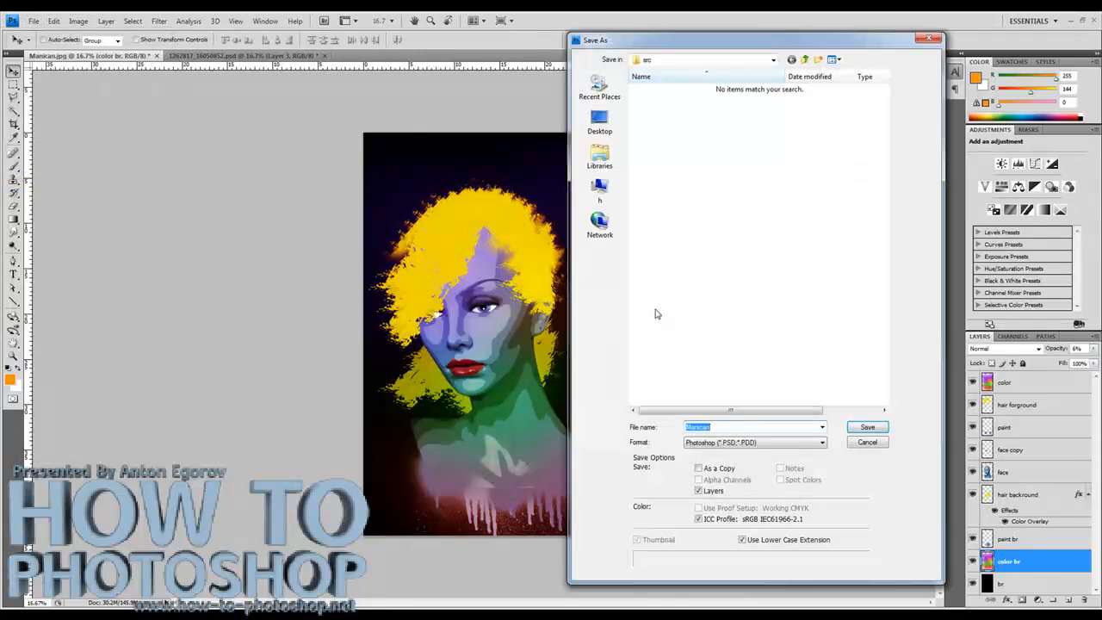
type("bl")
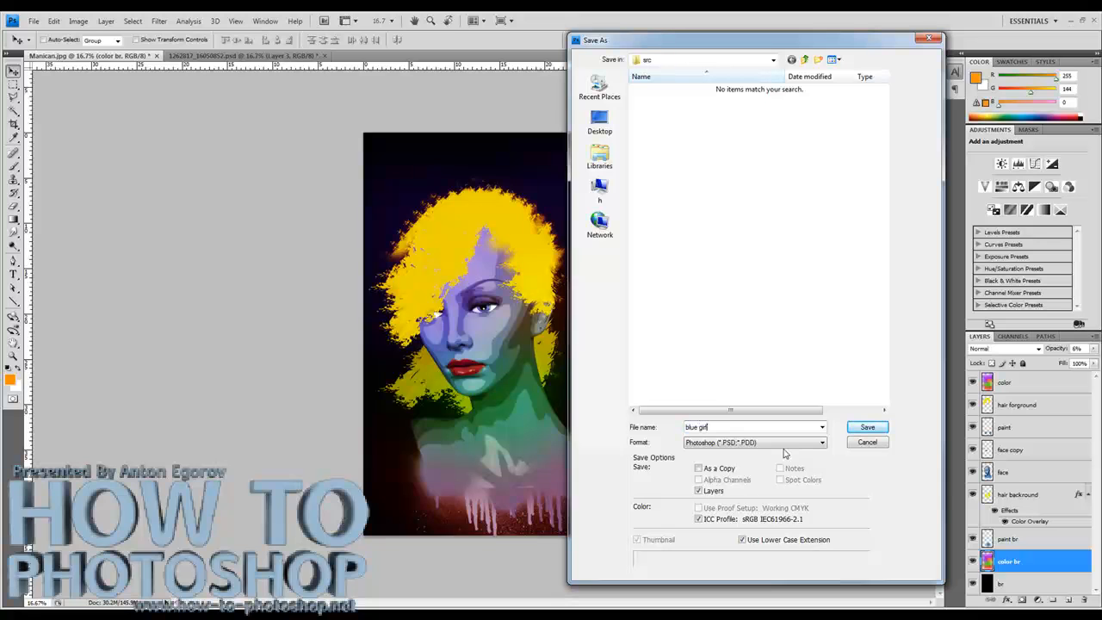
type("ue girl")
left_click(862, 428)
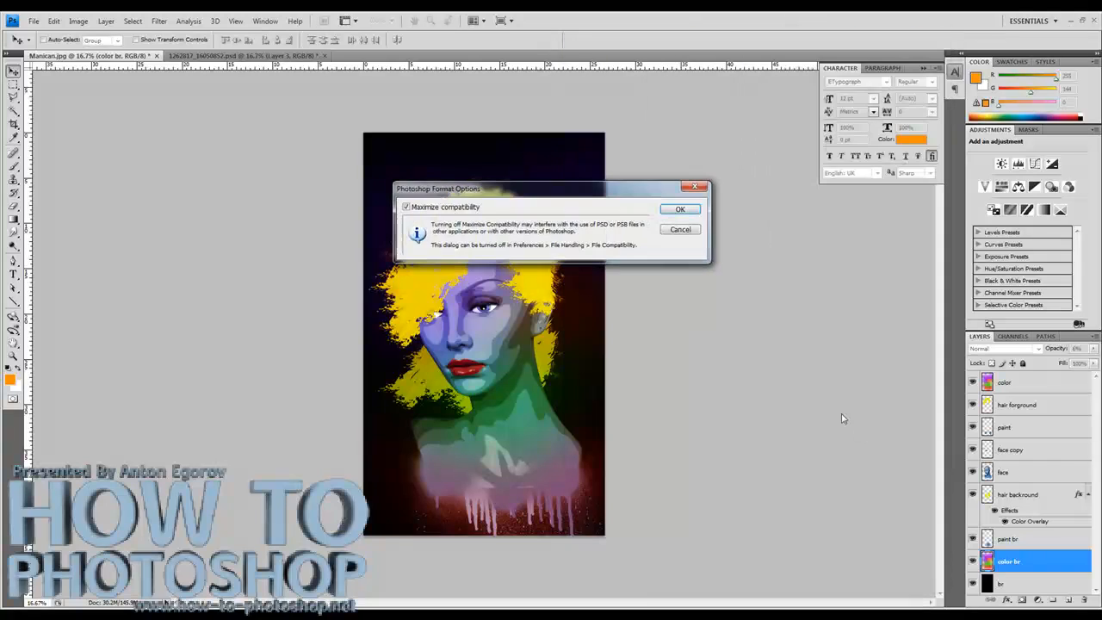
left_click(679, 210)
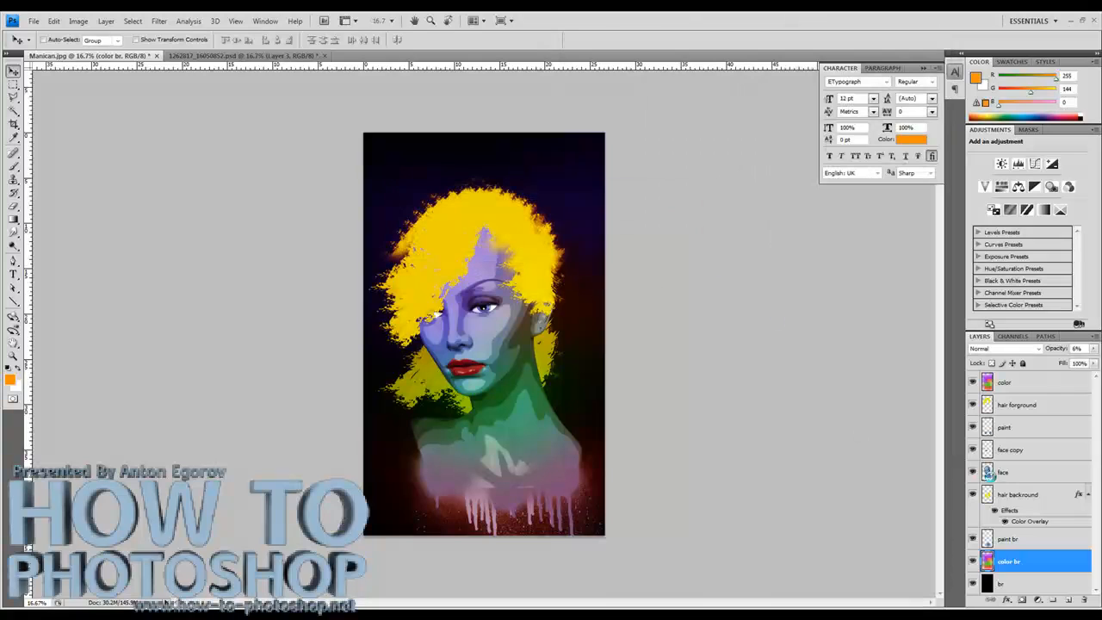
Step: Duplicate the layers from "color" down to "hair background" beneath "paint br" and merge the copies into one layer
left_click(1007, 385)
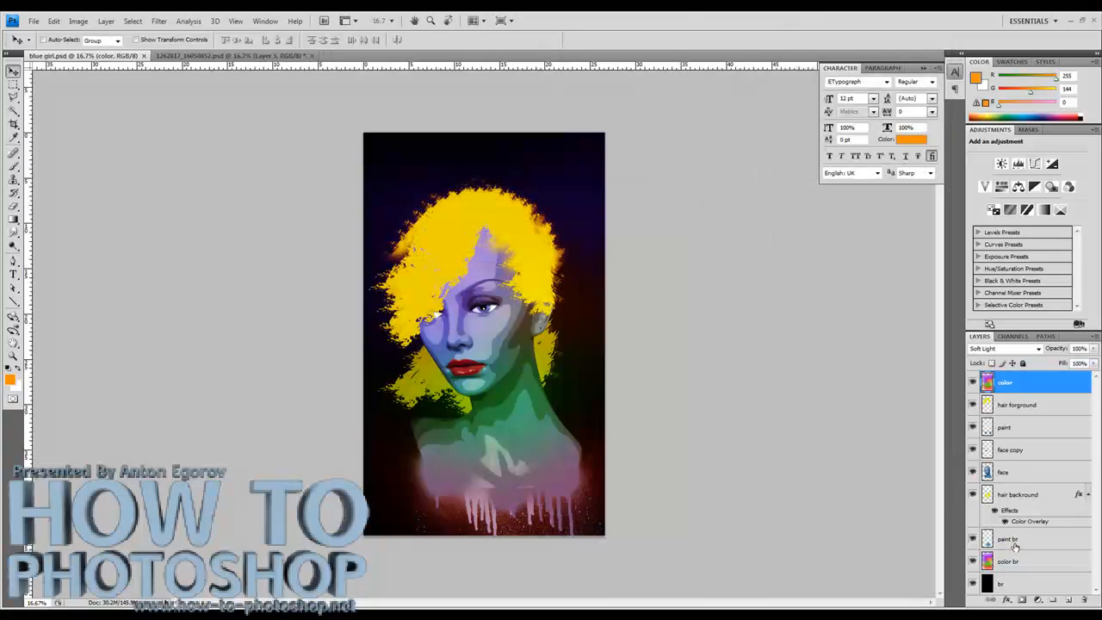
left_click(1013, 561, "shift")
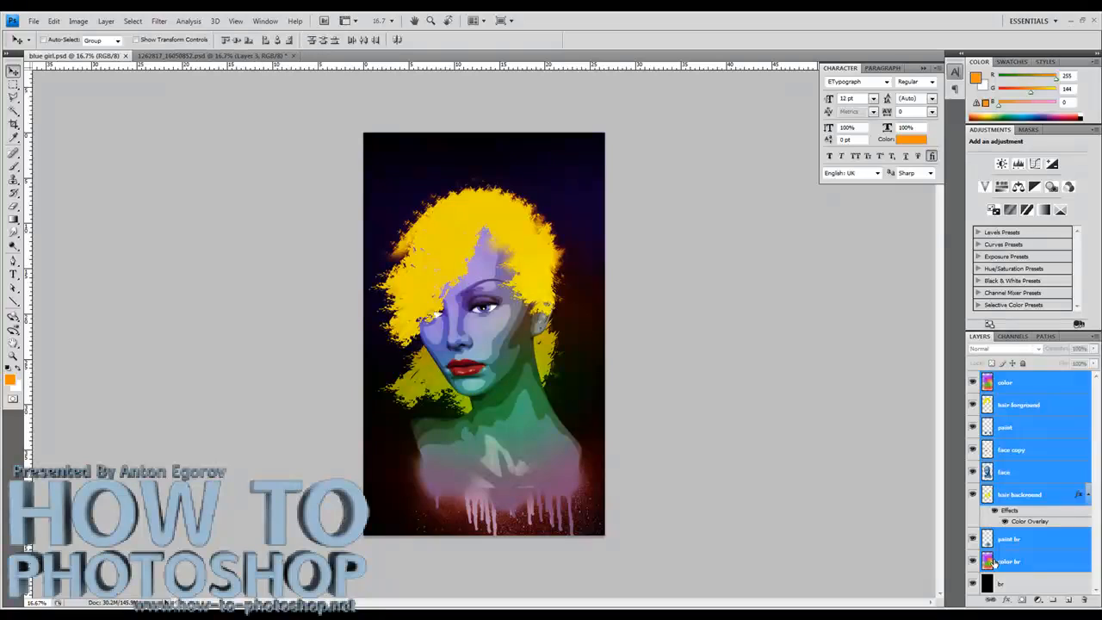
left_click(1010, 537)
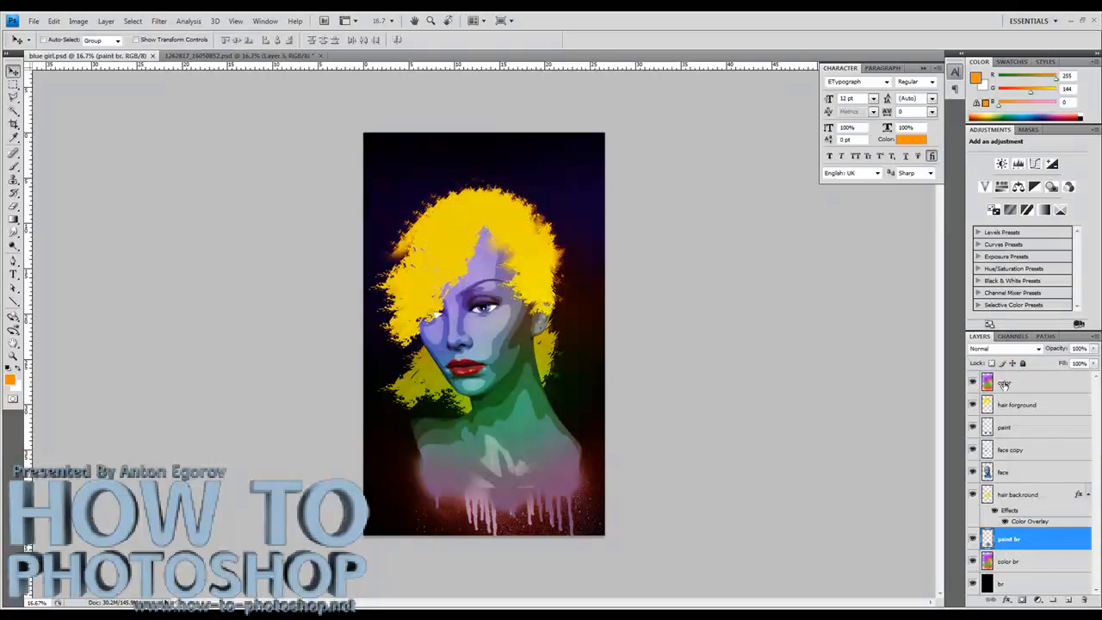
left_click(1004, 385, "ctrl")
left_click(999, 493, "shift")
left_click_drag(1002, 473, 1004, 552)
right_click(1012, 564)
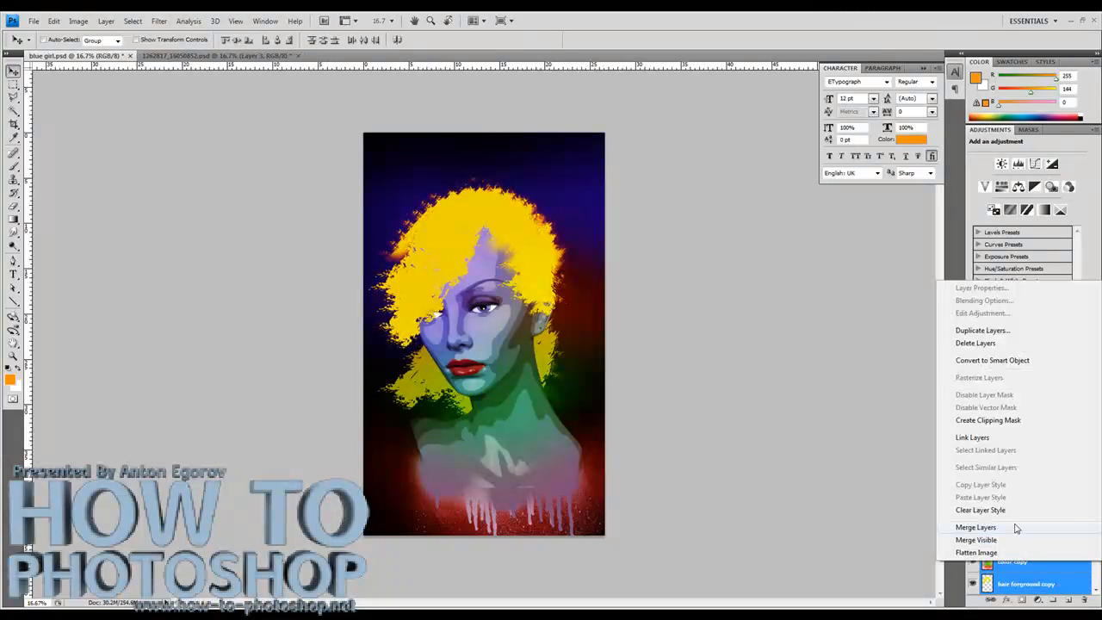
left_click(976, 527)
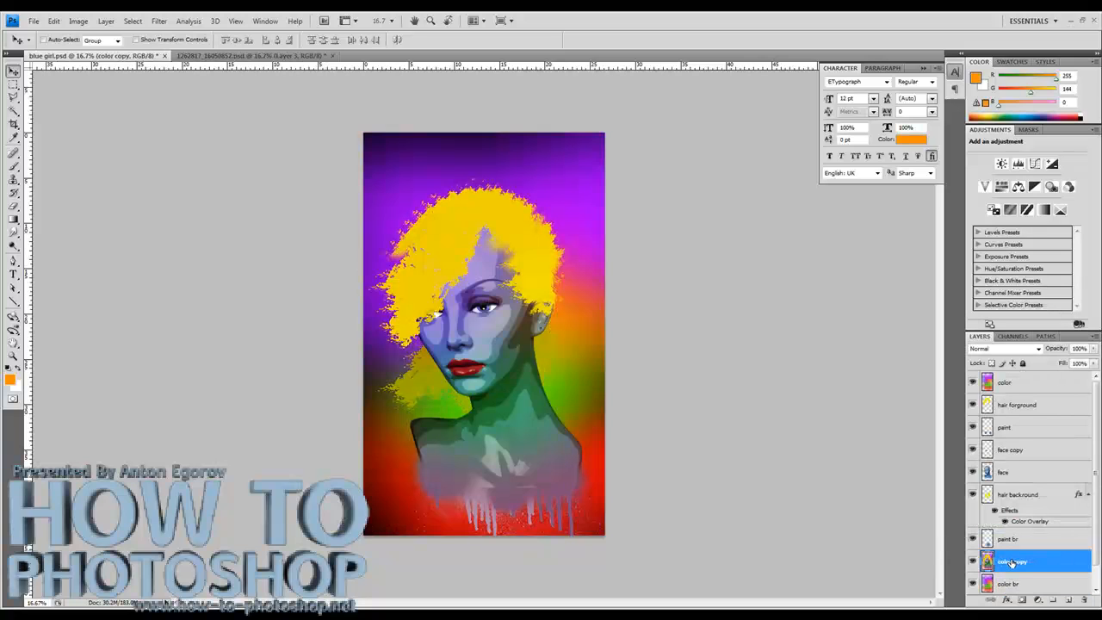
Step: Hide the layers above the merged "color copy" layer and apply a Gaussian Blur with a radius of about 41 pixels to it
left_click_drag(975, 537, 972, 392)
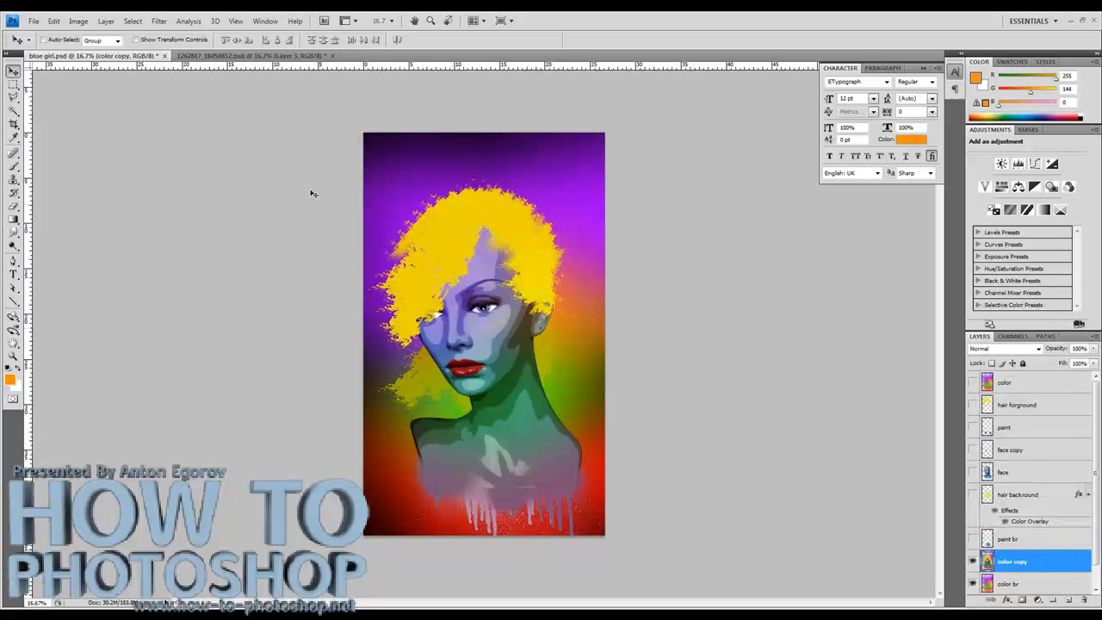
left_click(158, 21)
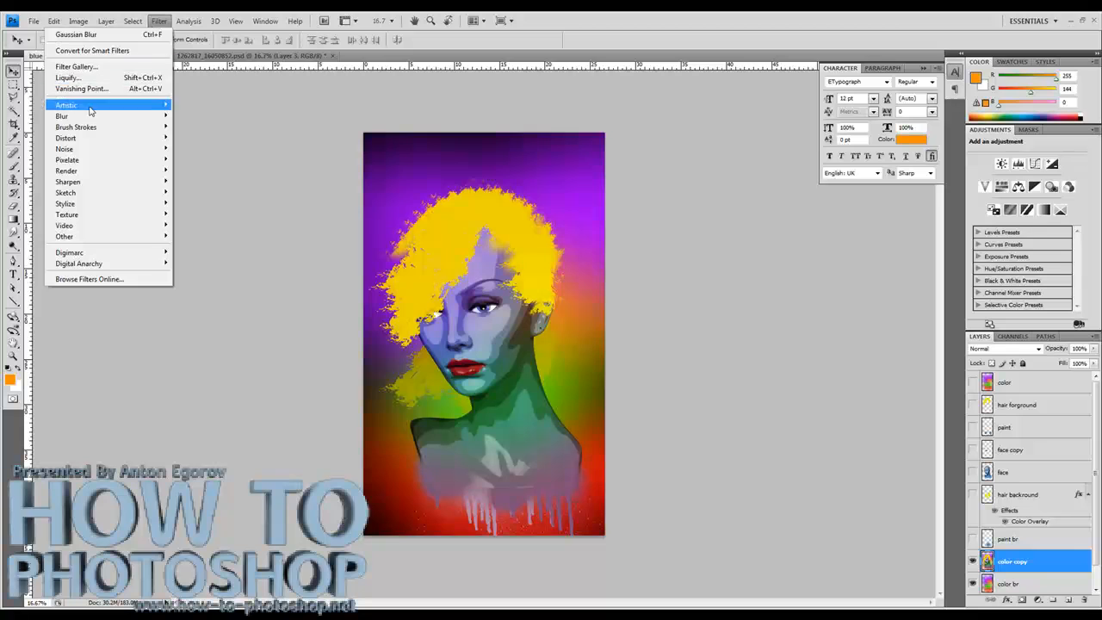
mouse_move(112, 117)
left_click(205, 161)
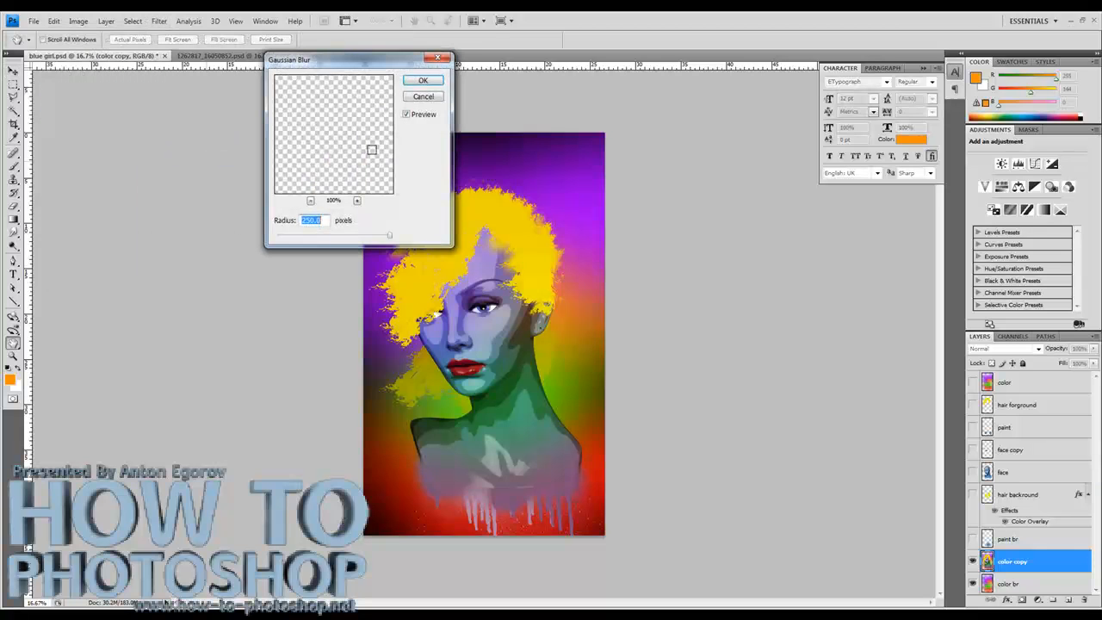
left_click_drag(389, 239, 341, 236)
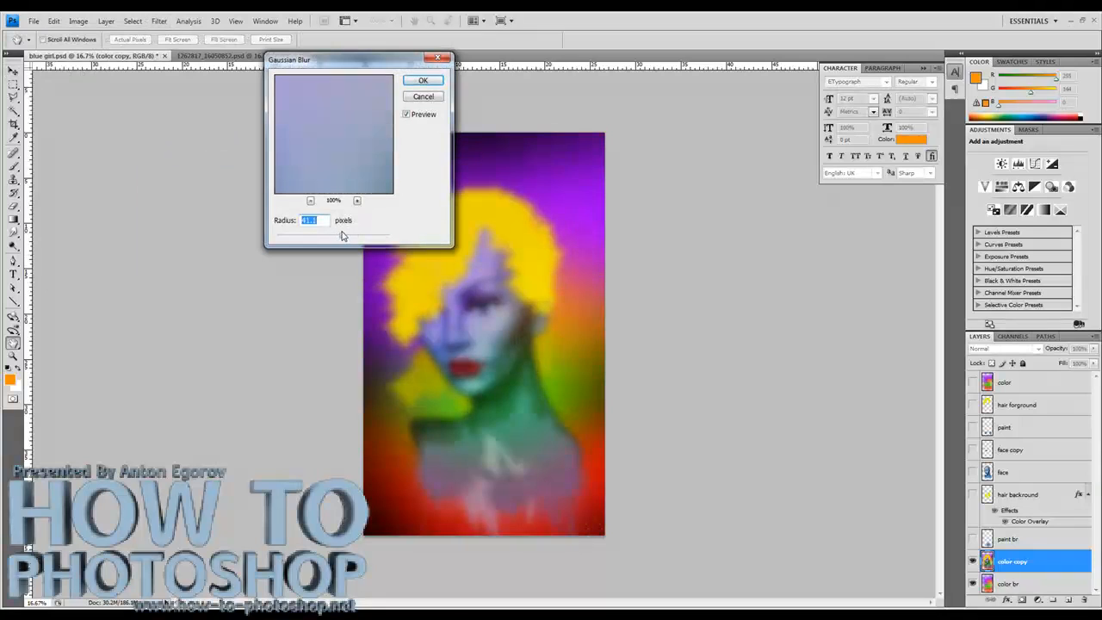
left_click(423, 81)
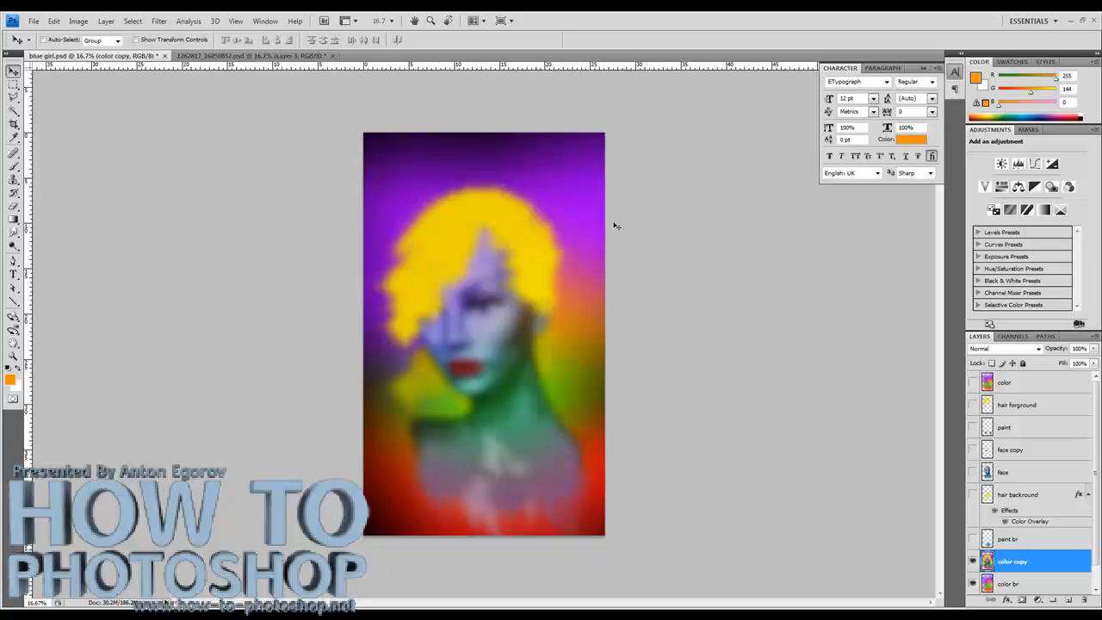
Step: Set up a soft 1100-pixel Eraser brush and erase part of the blurred "color copy" layer beside the hair at the canvas's left edge
left_click(13, 207)
right_click(515, 222)
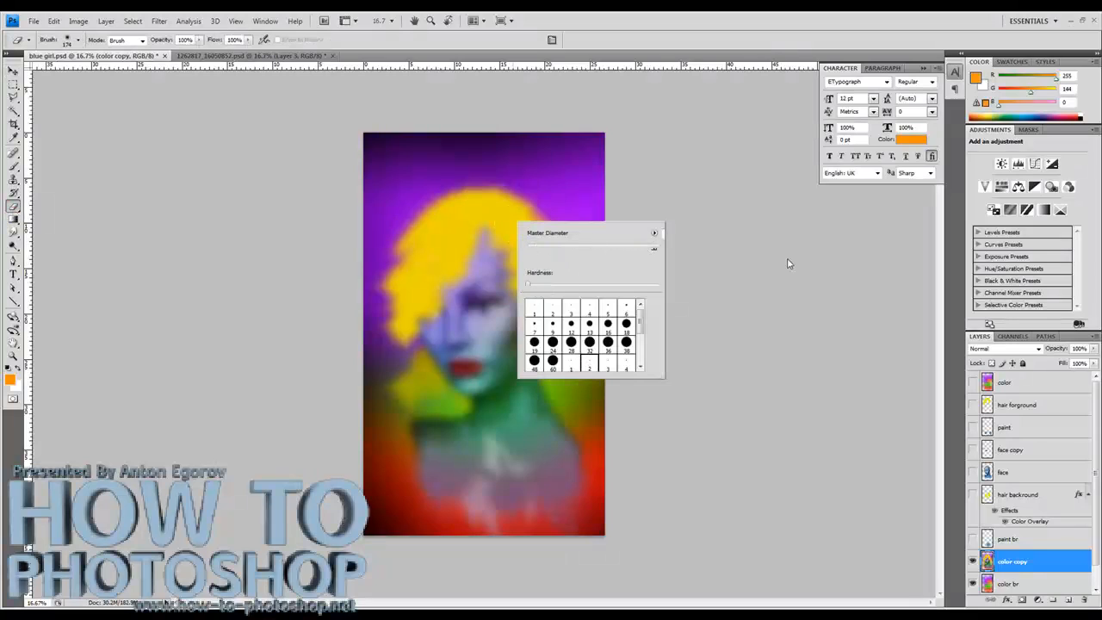
left_click(384, 231)
key("bracketleft")
key("bracketleft")
key("bracketleft")
key("bracketleft")
key("bracketleft")
key("bracketleft")
key("bracketleft")
key("bracketleft")
key("bracketleft")
key("bracketleft")
key("bracketleft")
key("bracketleft")
Step: Undo a trial erase stroke on the canvas's right edge and set the eraser to 67% opacity and 51% flow
mouse_move(573, 120)
left_mouse_down()
mouse_move(694, 246)
mouse_move(671, 293)
mouse_move(605, 264)
left_mouse_up()
key("ctrl+z")
left_click(200, 42)
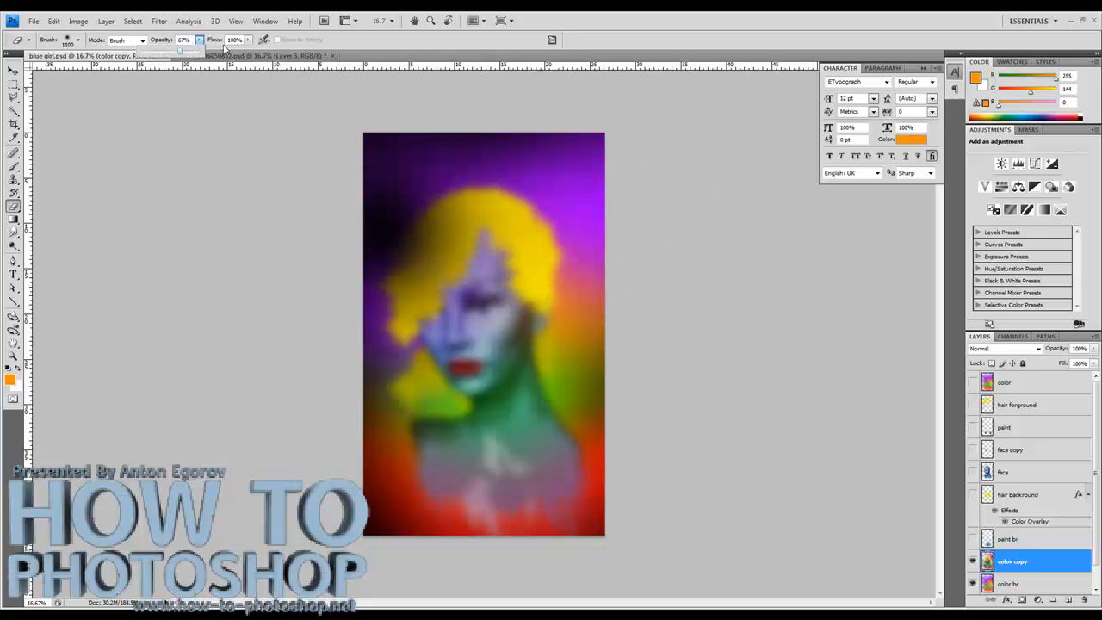
left_click(248, 41)
Step: Erase the outer edges of the "color copy" glow, with the figure layers shown and "color br" hidden, and switch to the Move tool
mouse_move(593, 184)
left_mouse_down()
mouse_move(500, 112)
mouse_move(641, 340)
mouse_move(608, 369)
mouse_move(616, 318)
mouse_move(599, 204)
mouse_move(649, 276)
left_mouse_up()
mouse_move(347, 428)
left_mouse_down()
mouse_move(345, 459)
mouse_move(344, 335)
mouse_move(334, 461)
mouse_move(318, 259)
mouse_move(372, 520)
left_mouse_up()
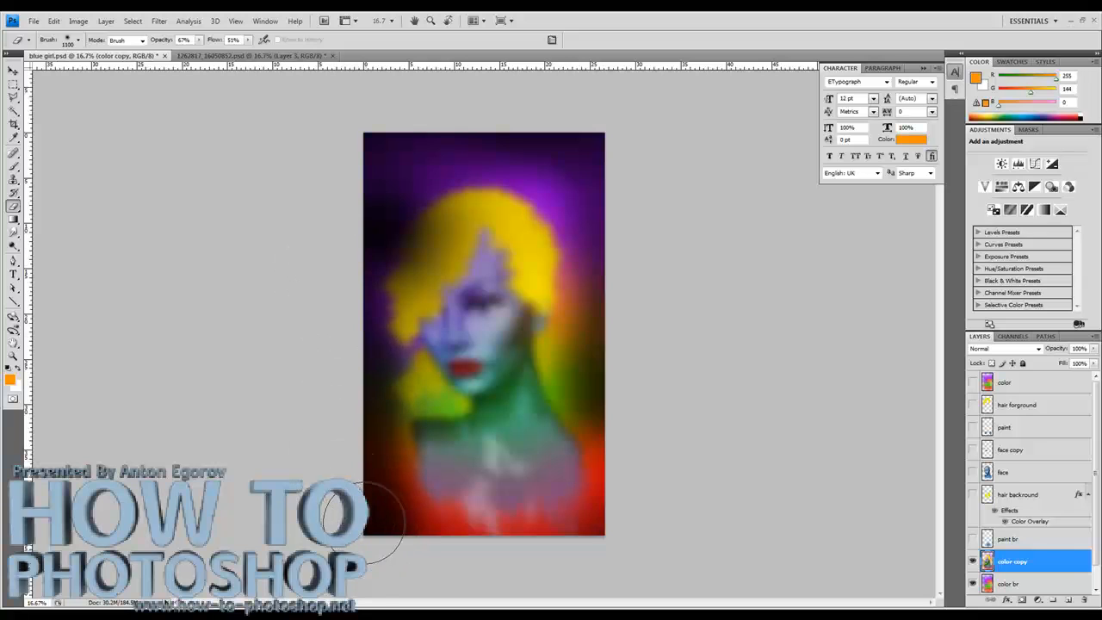
mouse_move(628, 295)
left_mouse_down()
mouse_move(609, 357)
mouse_move(605, 276)
mouse_move(623, 418)
mouse_move(622, 534)
left_mouse_up()
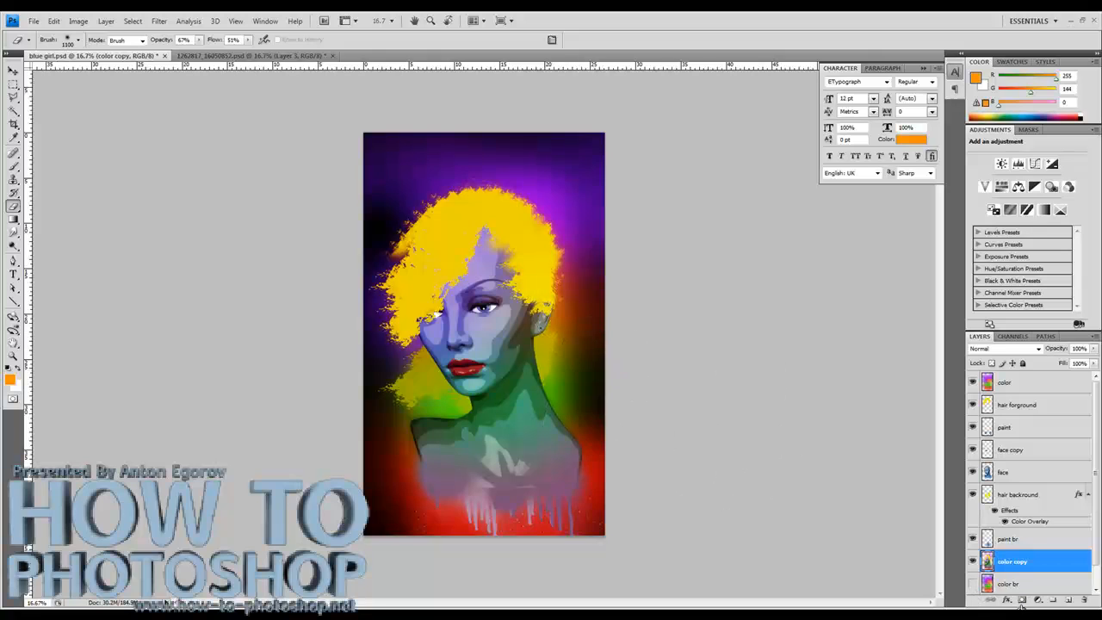
mouse_move(623, 401)
left_mouse_down()
mouse_move(599, 369)
mouse_move(616, 399)
mouse_move(606, 431)
mouse_move(580, 368)
mouse_move(618, 318)
mouse_move(628, 248)
mouse_move(601, 268)
mouse_move(606, 259)
mouse_move(621, 326)
mouse_move(608, 343)
mouse_move(559, 122)
mouse_move(629, 232)
mouse_move(547, 166)
mouse_move(567, 136)
mouse_move(636, 259)
mouse_move(424, 119)
mouse_move(365, 128)
mouse_move(635, 199)
mouse_move(597, 162)
mouse_move(622, 259)
mouse_move(589, 163)
mouse_move(627, 254)
mouse_move(400, 268)
mouse_move(411, 140)
mouse_move(339, 237)
mouse_move(318, 333)
mouse_move(366, 195)
mouse_move(321, 335)
mouse_move(340, 504)
mouse_move(349, 291)
mouse_move(349, 344)
mouse_move(370, 364)
mouse_move(347, 400)
mouse_move(367, 504)
mouse_move(368, 422)
mouse_move(361, 443)
mouse_move(442, 567)
mouse_move(372, 487)
mouse_move(441, 540)
mouse_move(346, 442)
mouse_move(463, 537)
mouse_move(377, 430)
mouse_move(409, 484)
mouse_move(652, 448)
mouse_move(591, 543)
mouse_move(615, 429)
mouse_move(592, 491)
mouse_move(640, 431)
mouse_move(610, 488)
mouse_move(629, 440)
mouse_move(612, 484)
mouse_move(607, 200)
mouse_move(594, 304)
left_mouse_up()
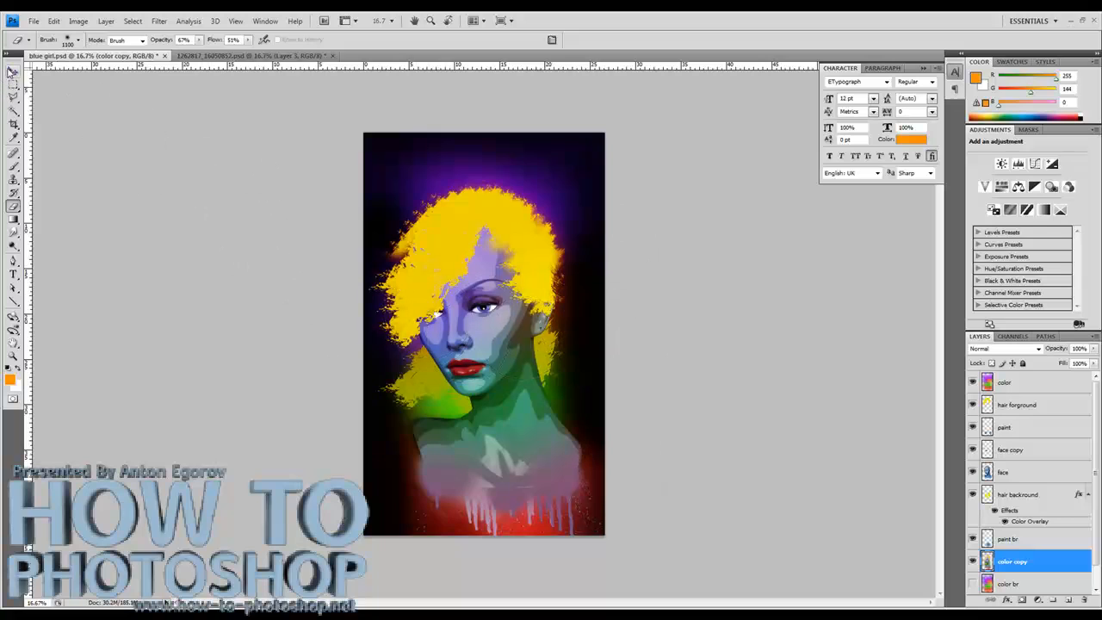
left_click(12, 72)
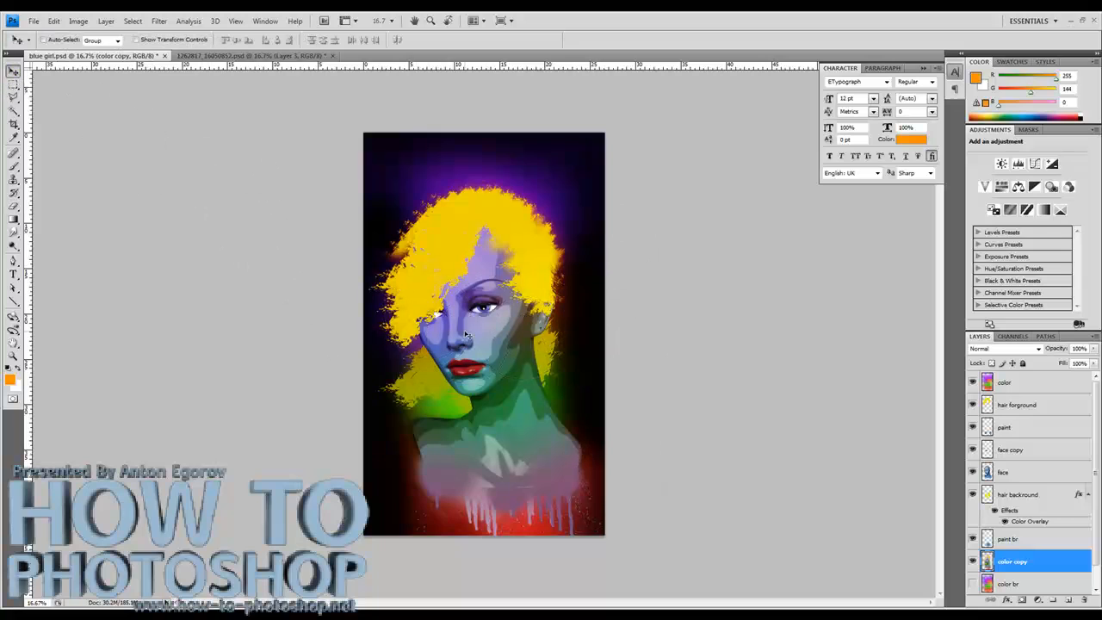